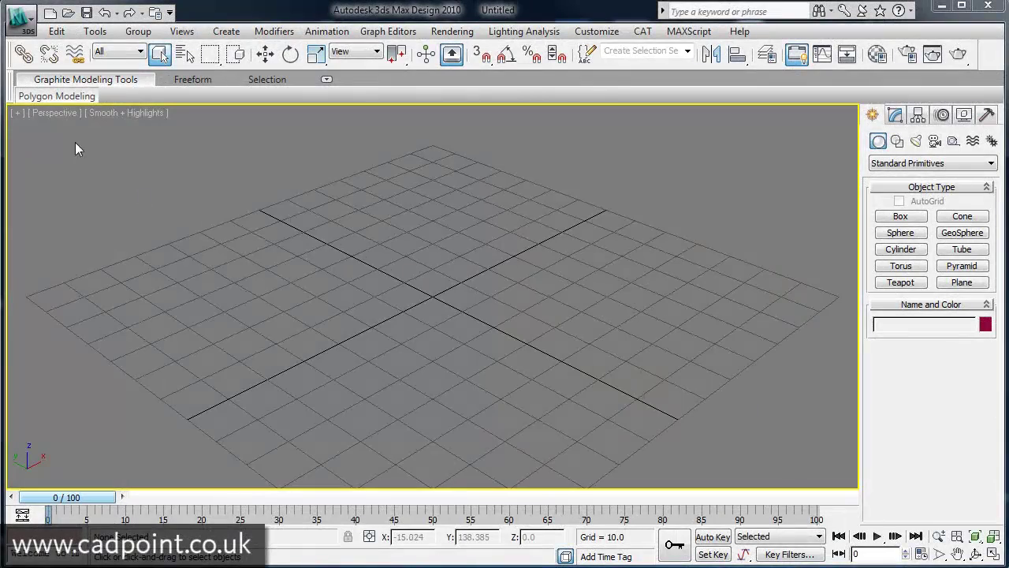
Step: Import House_Plan_02.dwg as an AutoCAD drawing, reviewing its Layers tab before confirming
left_click(24, 20)
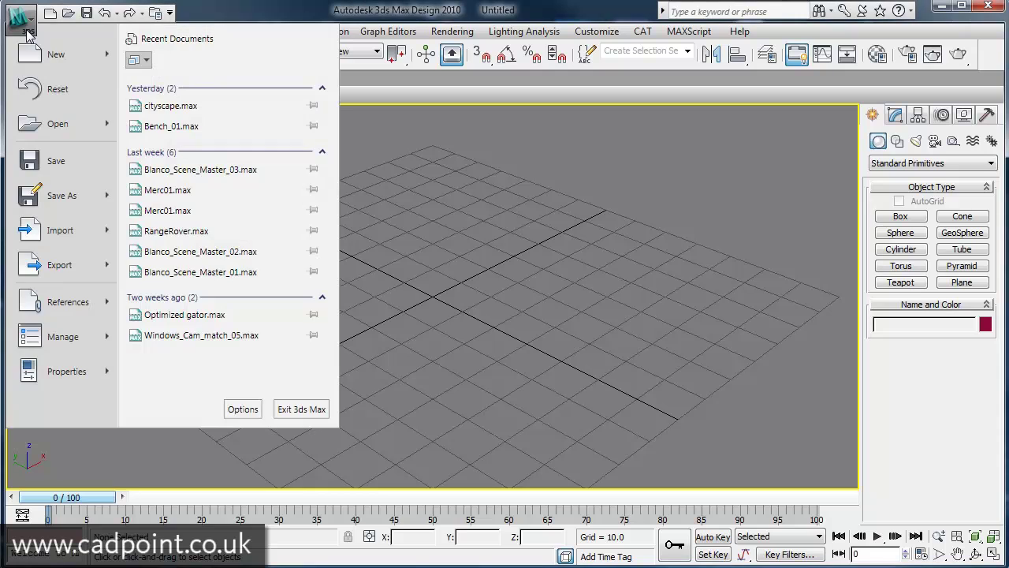
mouse_move(83, 230)
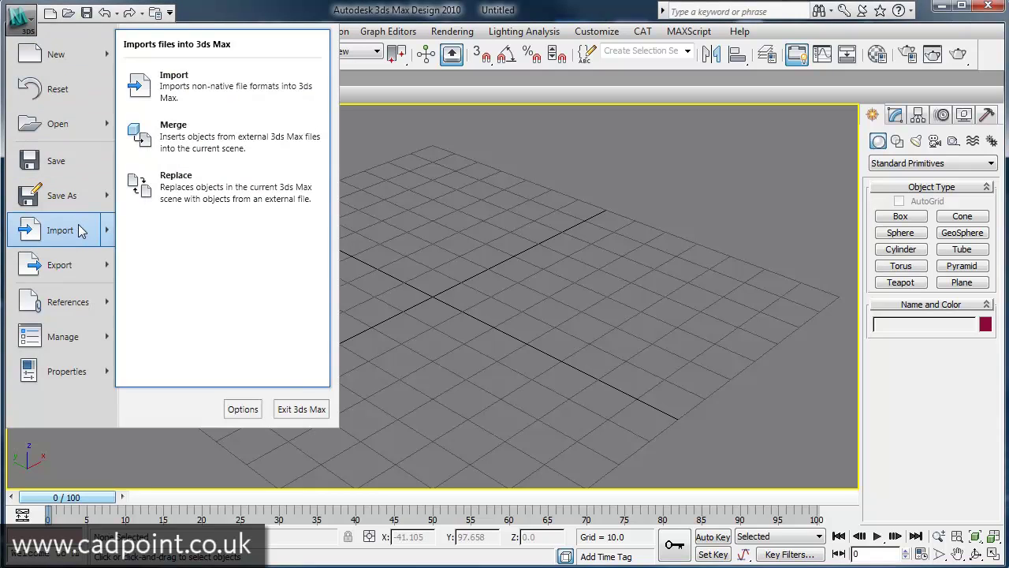
left_click(203, 89)
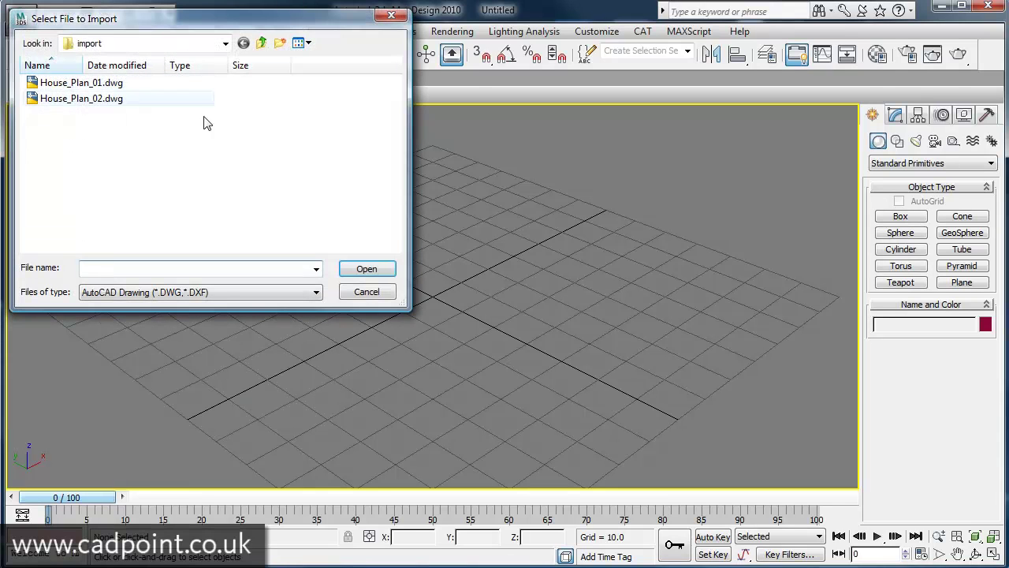
left_click(226, 293)
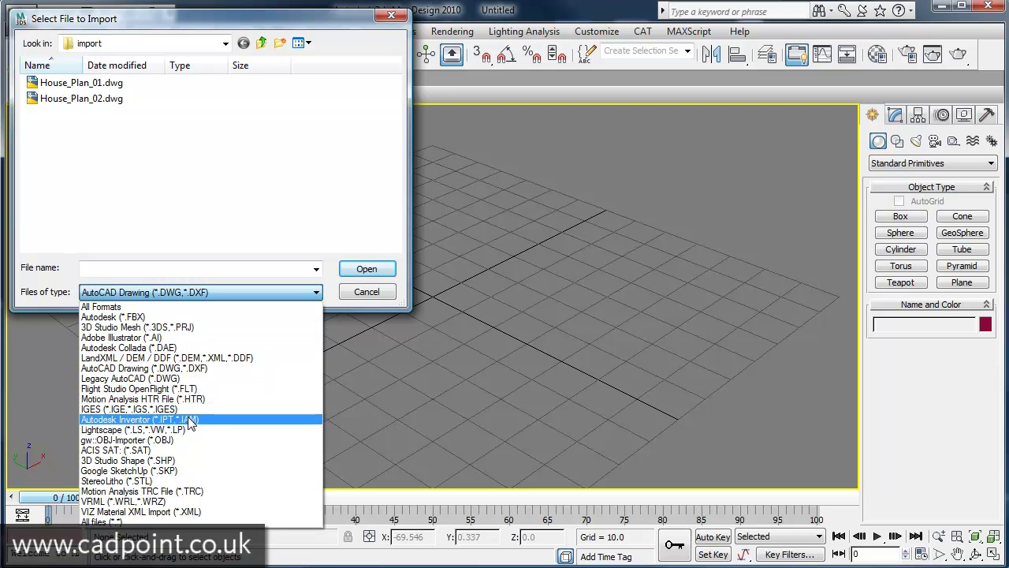
left_click(196, 368)
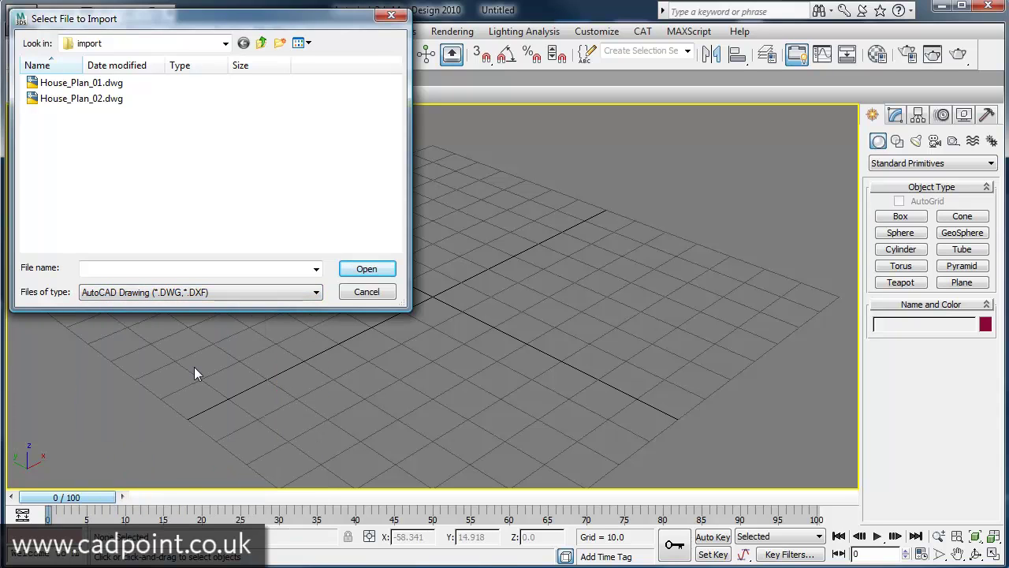
left_click(97, 99)
left_click(370, 270)
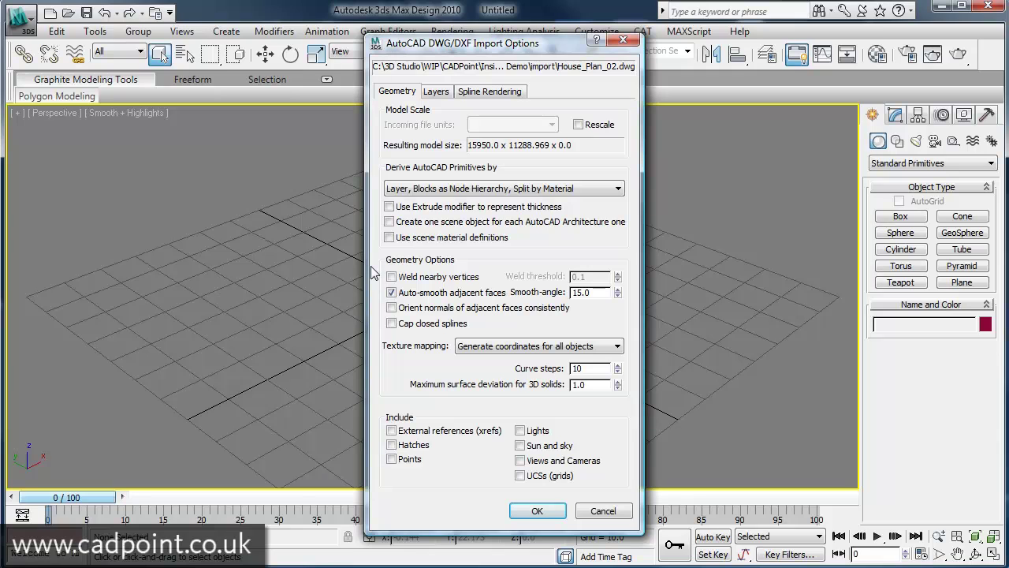
left_click(447, 95)
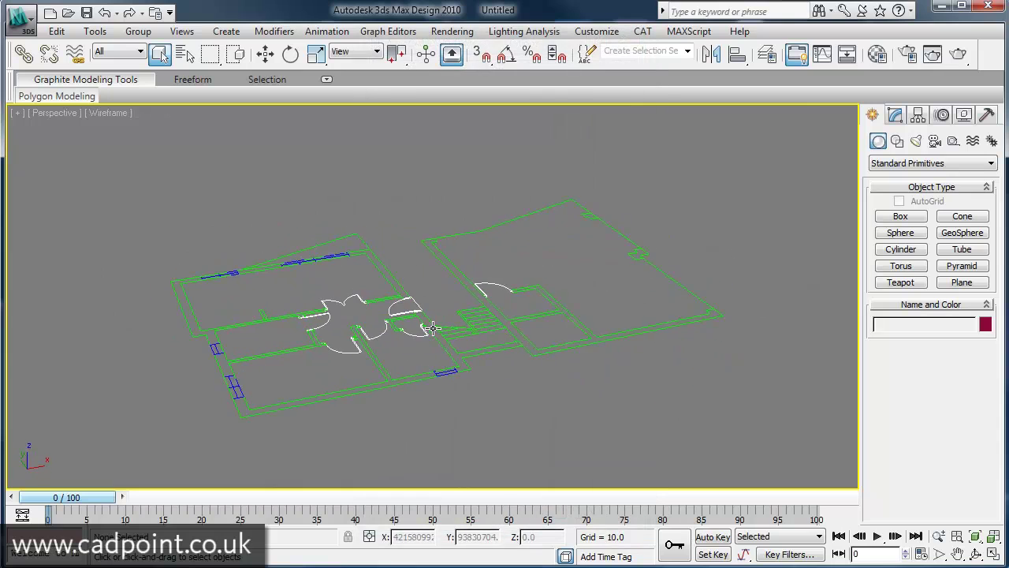
Step: Hide the Doors and Window layers in the Layer Manager
middle_click_drag(432, 328, 438, 331, "alt")
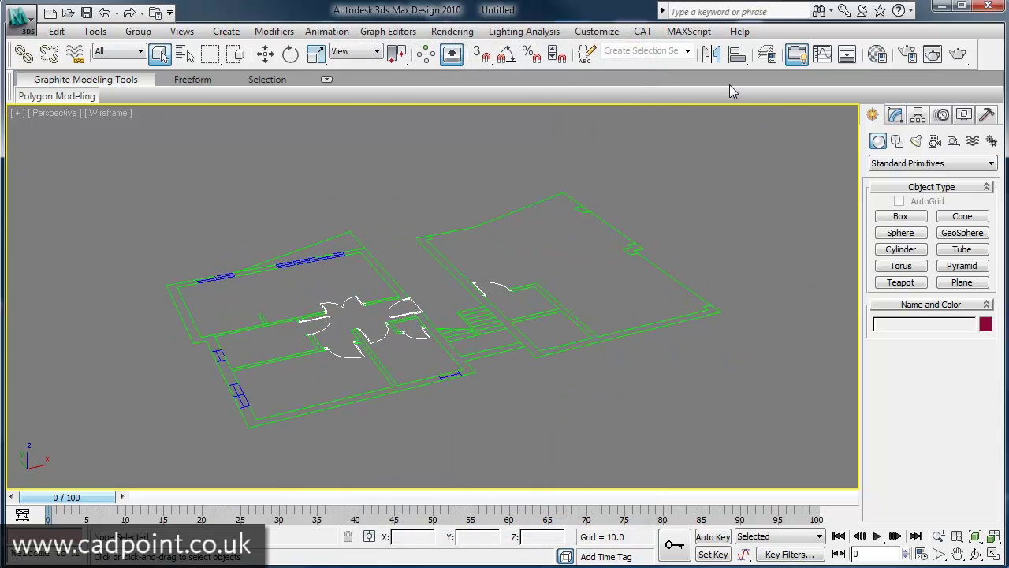
left_click(767, 55)
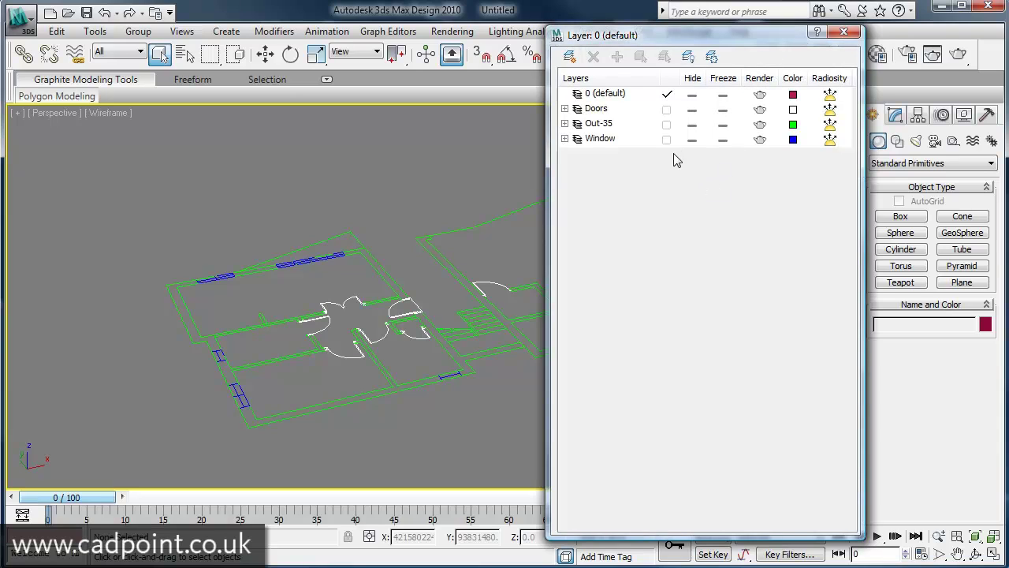
left_click(691, 113)
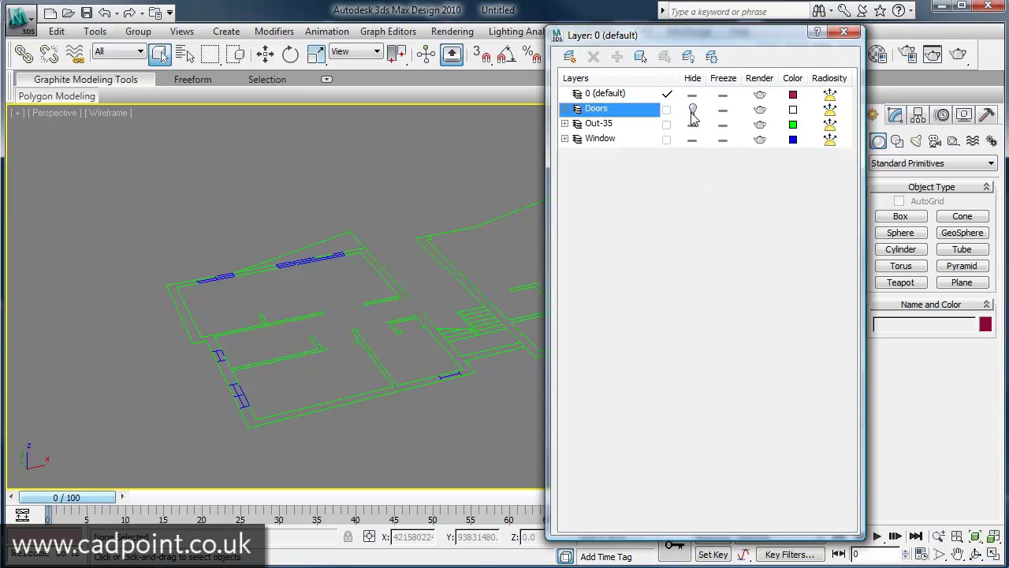
left_click(693, 142)
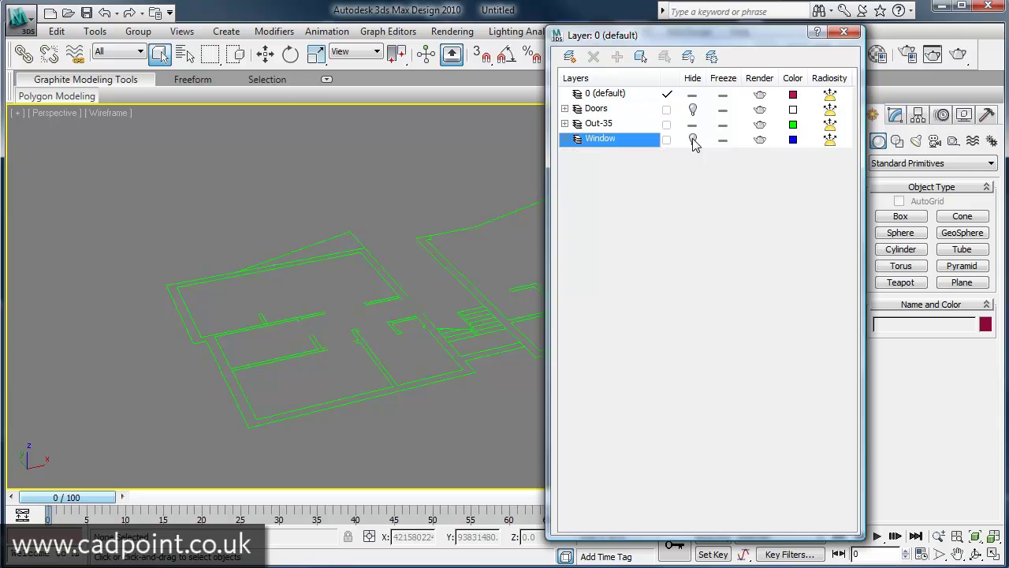
left_click(843, 31)
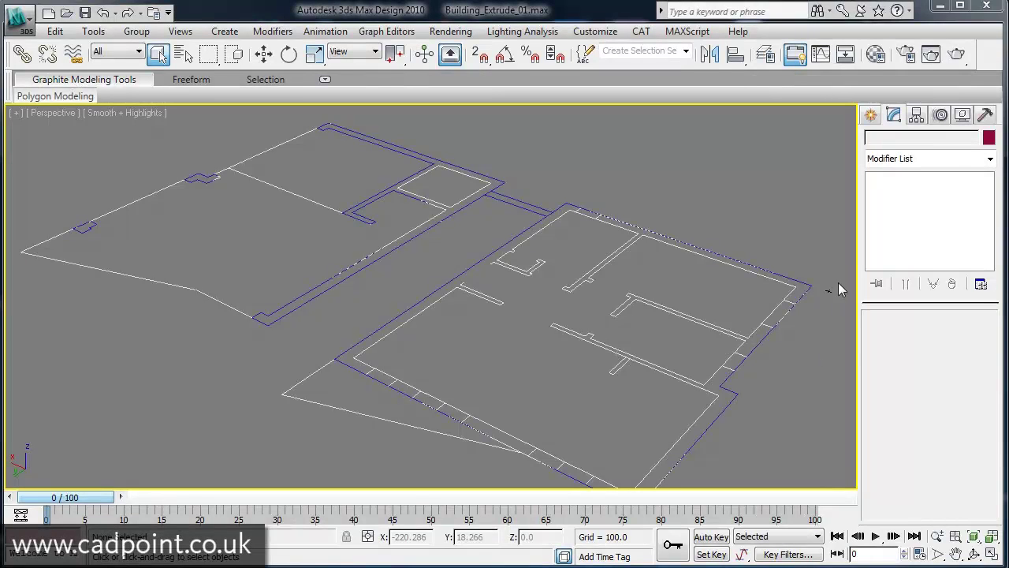
Step: Add an Extrude modifier to the wall outline Line05 to raise the walls
left_click(745, 263)
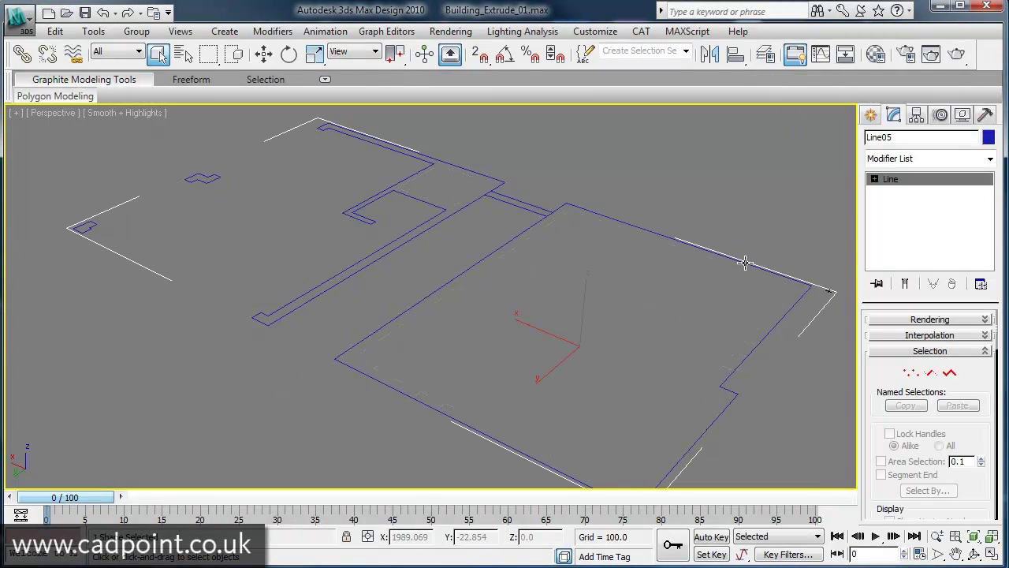
left_click(990, 158)
scroll(926, 355, "down", 5)
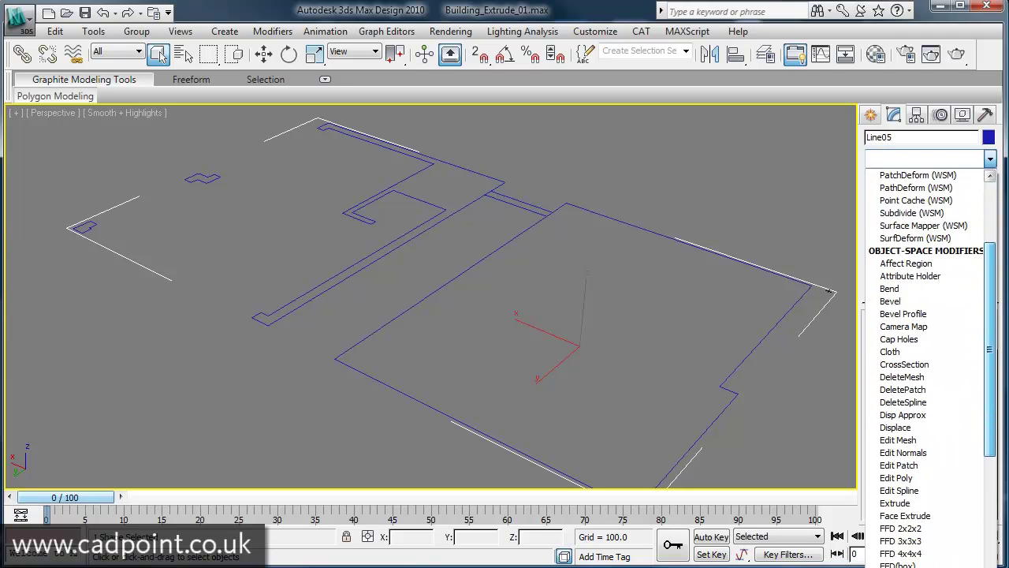
scroll(829, 292, "down", 5)
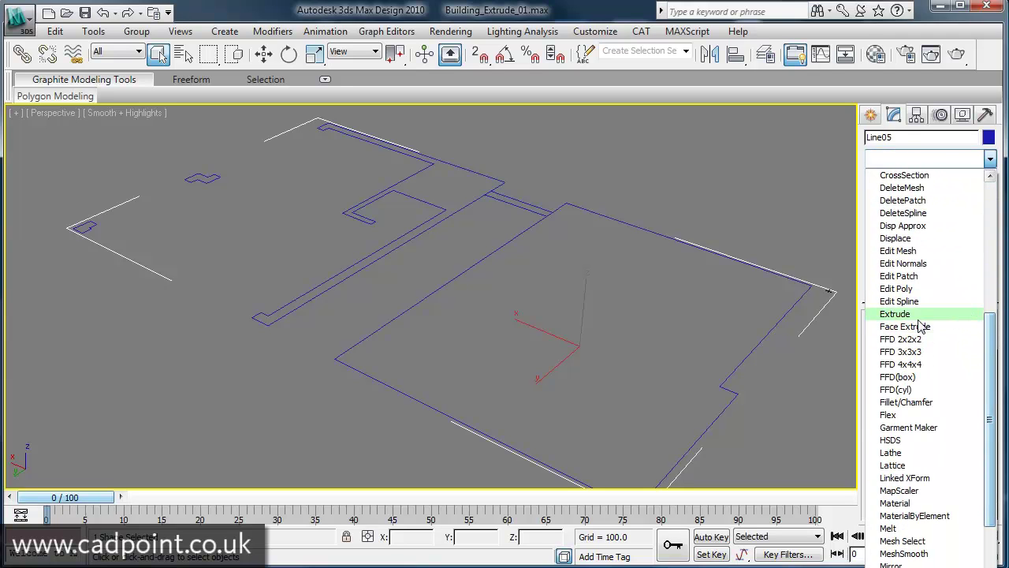
left_click(895, 314)
middle_click_drag(662, 313, 805, 319, "alt")
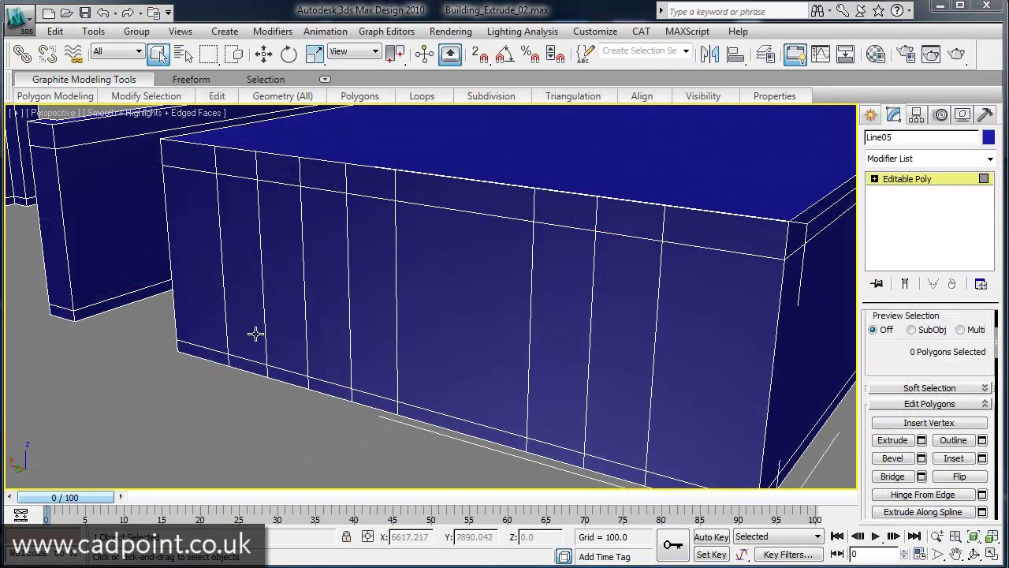
Step: Extrude six front-wall faces inward and delete them to cut two openings
left_click(254, 334)
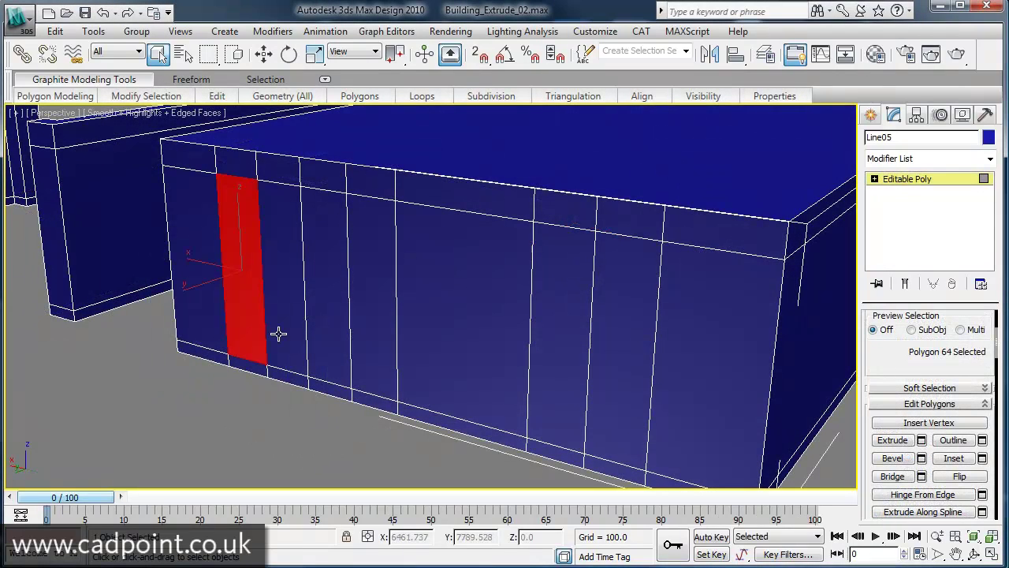
left_click(279, 334, "ctrl")
left_click(318, 333, "ctrl")
left_click(383, 334, "ctrl")
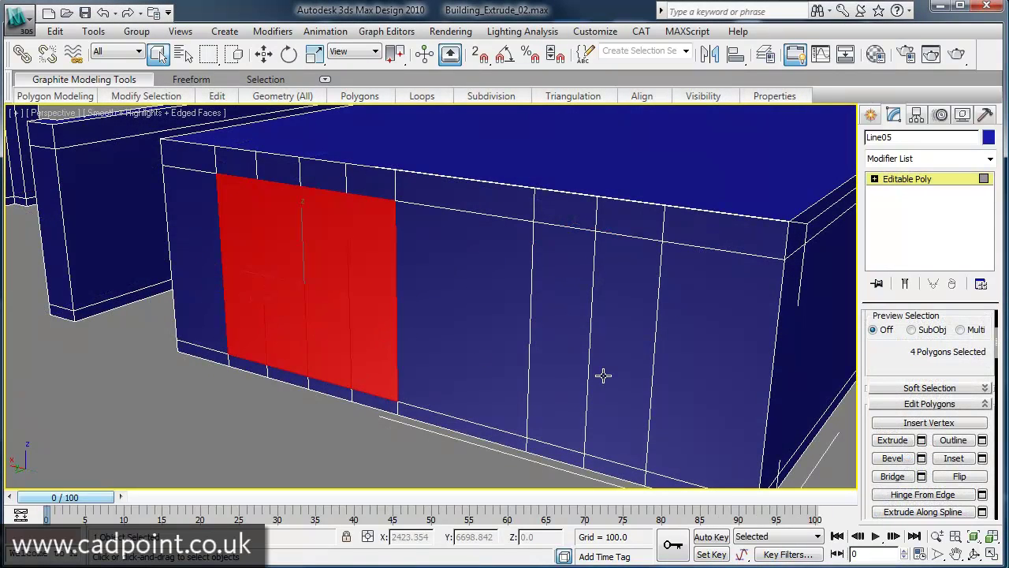
left_click(561, 376, "ctrl")
left_click(608, 376, "ctrl")
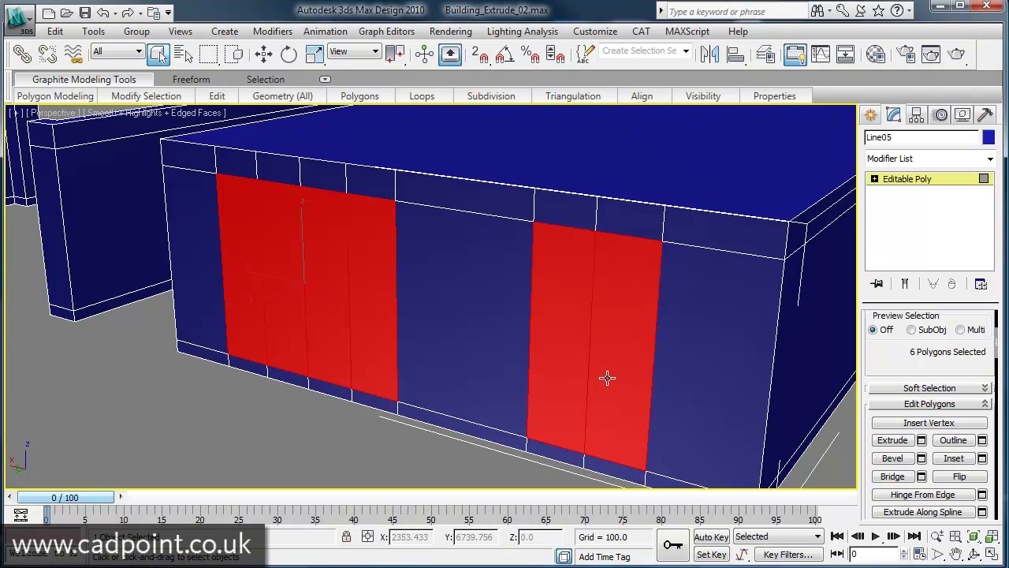
left_click(899, 442)
left_click_drag(599, 331, 496, 328)
key("Delete")
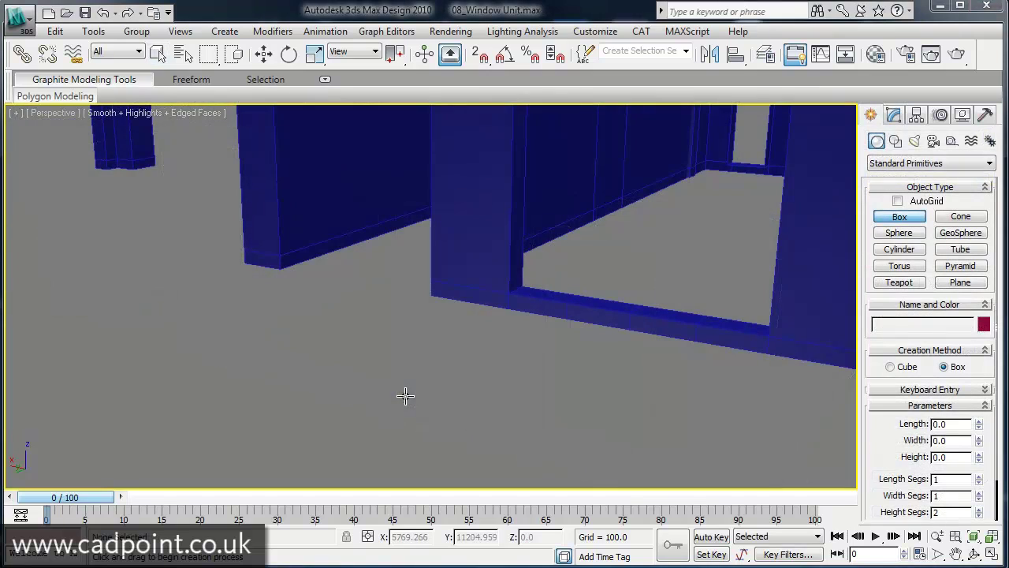
Step: Create a tall door-sized box and switch to editing its geometry
left_click_drag(405, 396, 484, 419)
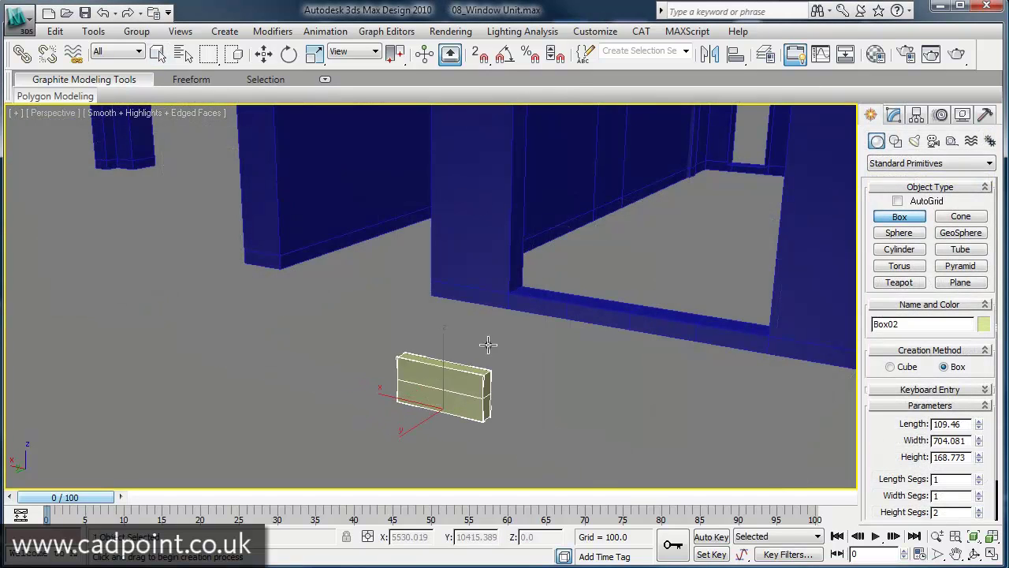
left_click(526, 147)
left_click(894, 116)
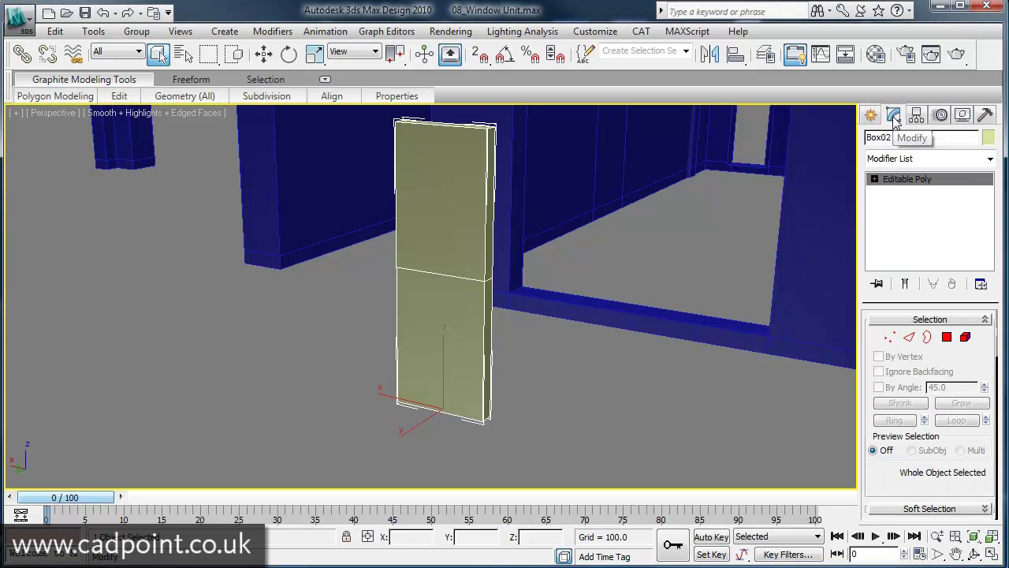
Step: Bevel the upper and lower front faces inward with a negative height to form panels
left_click(947, 337)
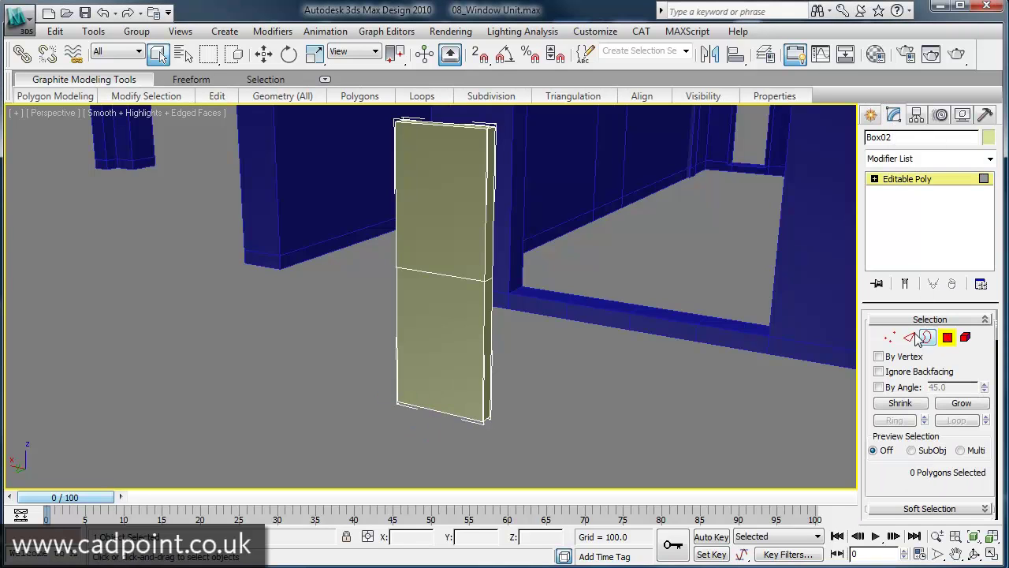
left_click(478, 224)
left_click(457, 291, "ctrl")
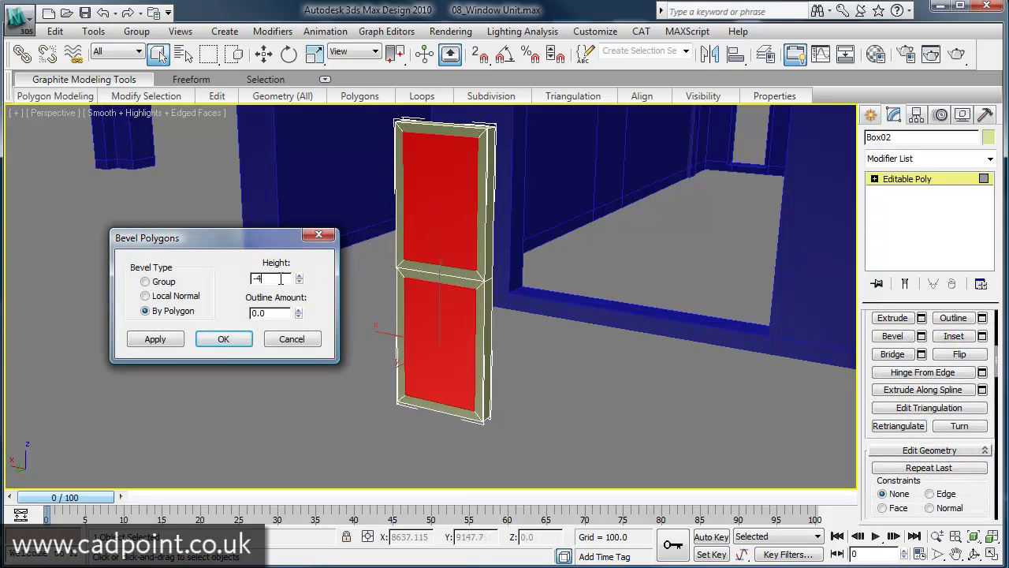
left_click(173, 344)
left_click(223, 338)
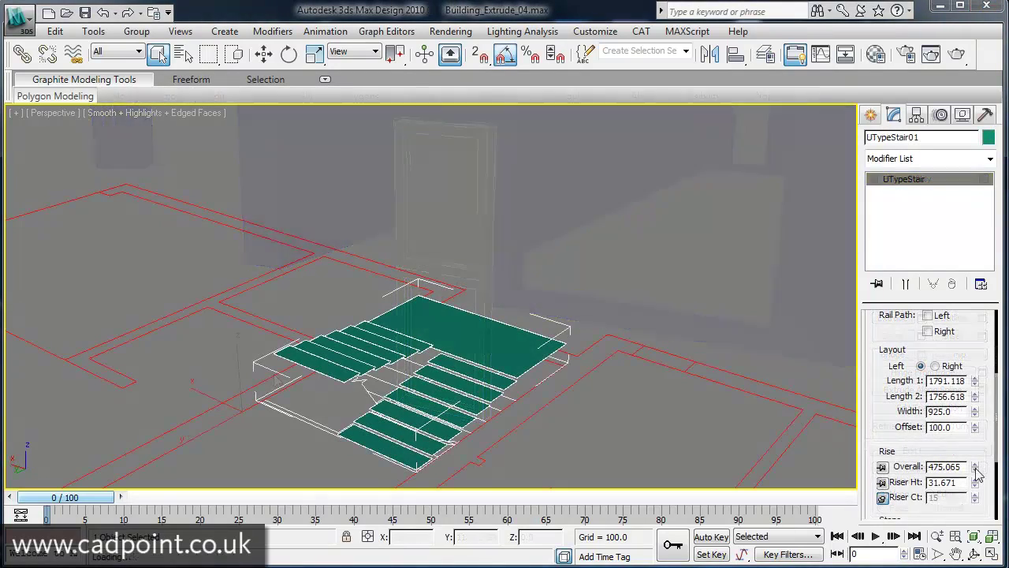
Step: Increase UTypeStair01's Rise Overall and set its type to Closed
left_click_drag(975, 466, 957, 164)
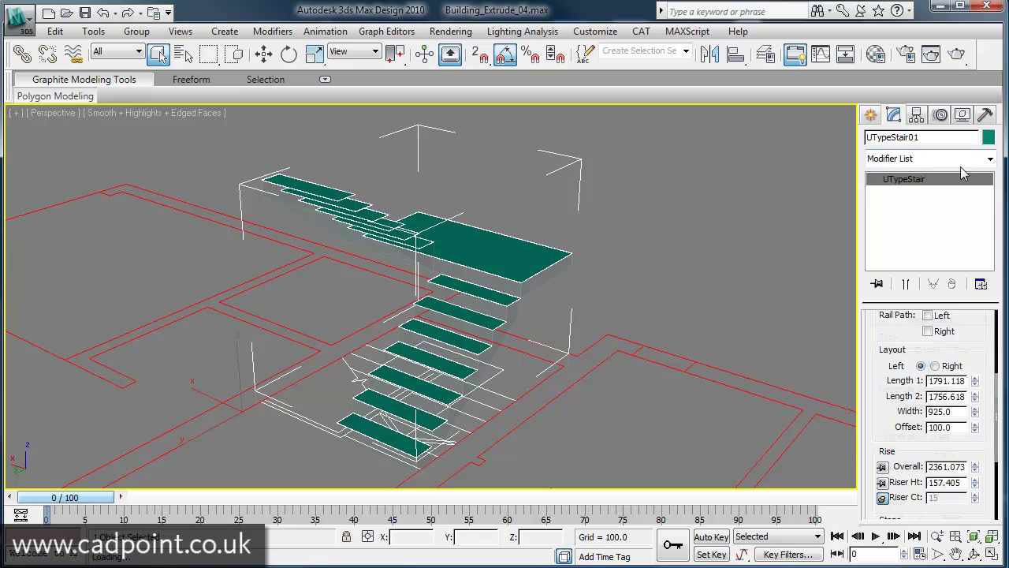
scroll(930, 371, "up", 5)
left_click(928, 365)
left_click(575, 309)
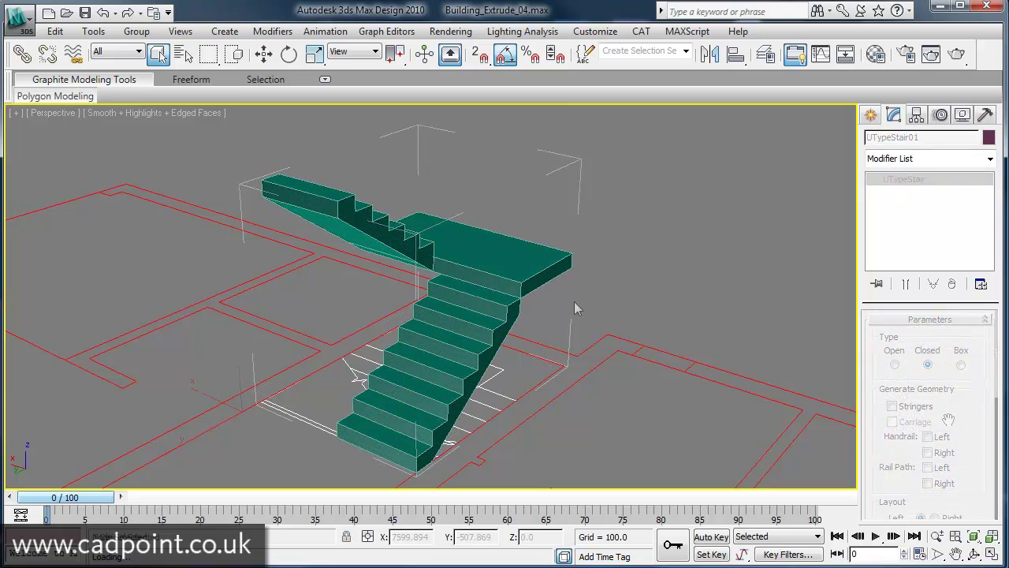
middle_click_drag(574, 308, 387, 291, "alt")
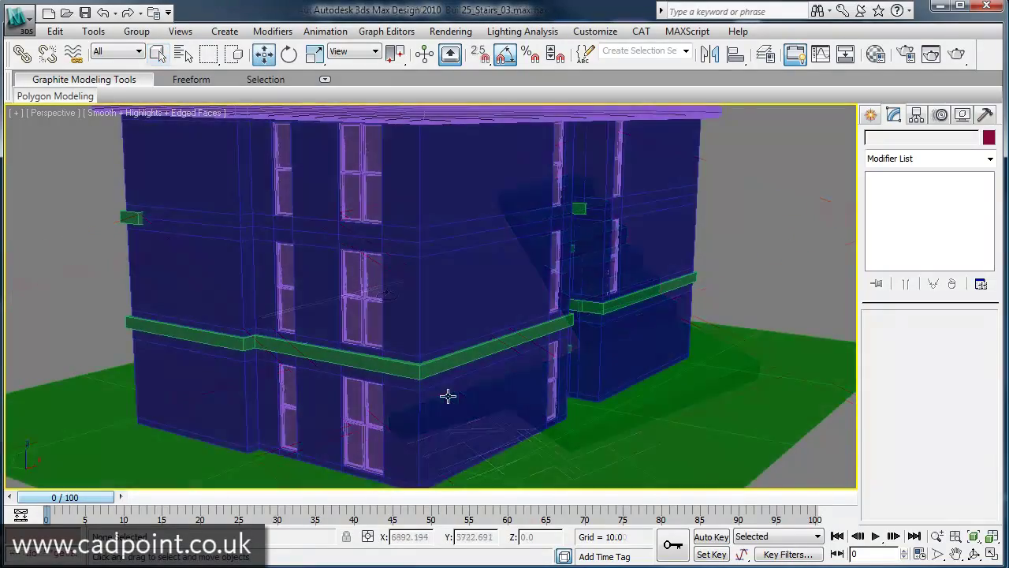
Step: Orbit around the building and zoom in on the interior stair room
middle_click_drag(449, 397, 825, 387, "alt")
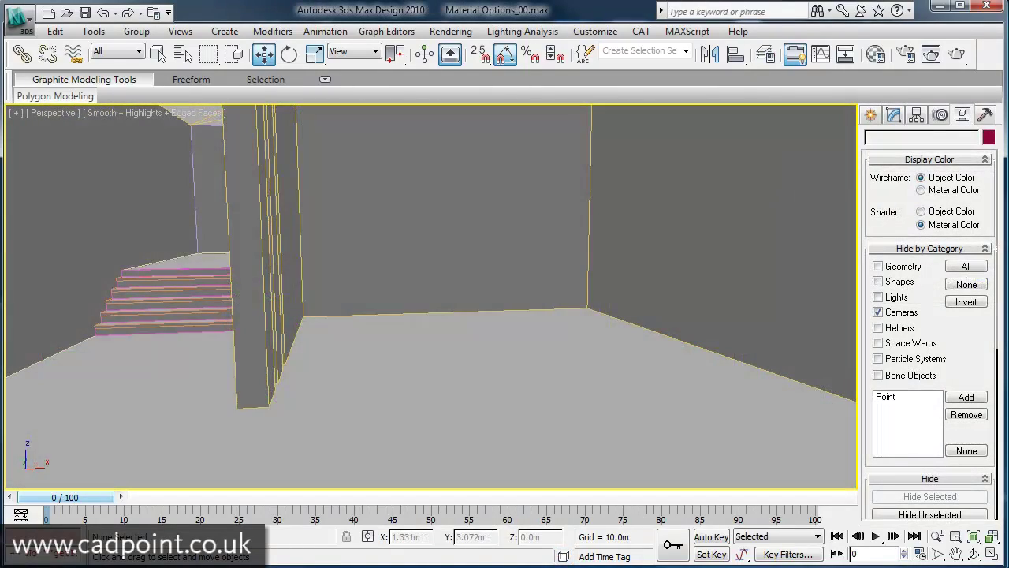
middle_click_drag(441, 316, 522, 339, "alt")
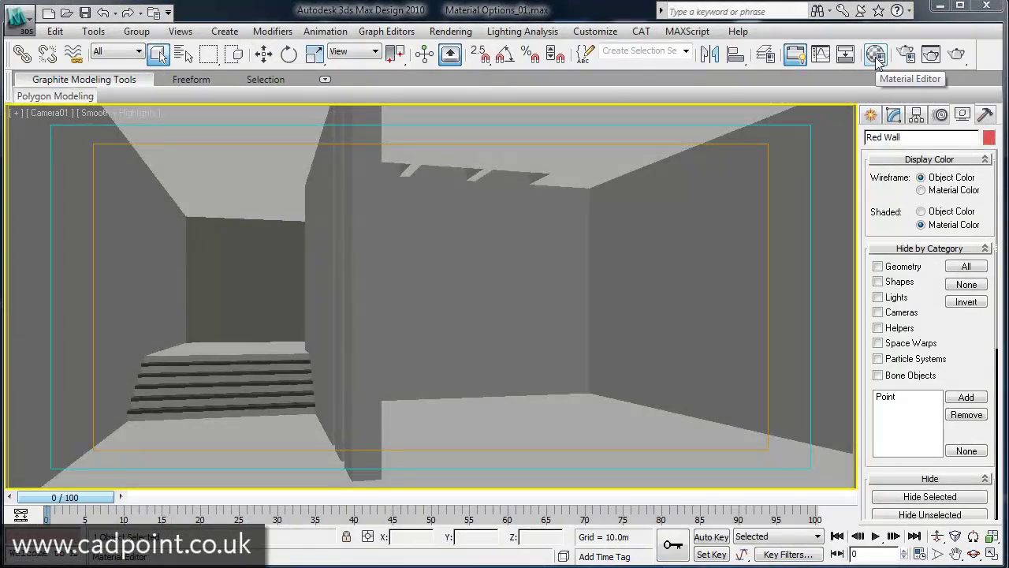
Step: Apply the Red Wall mr material to the left wall
left_click(877, 63)
left_click(780, 230)
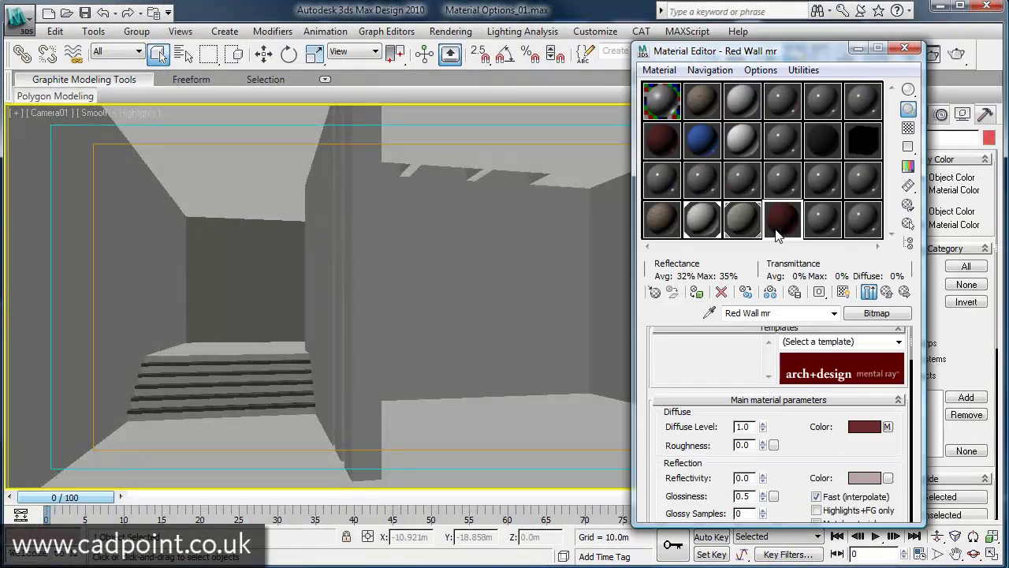
left_click(696, 292)
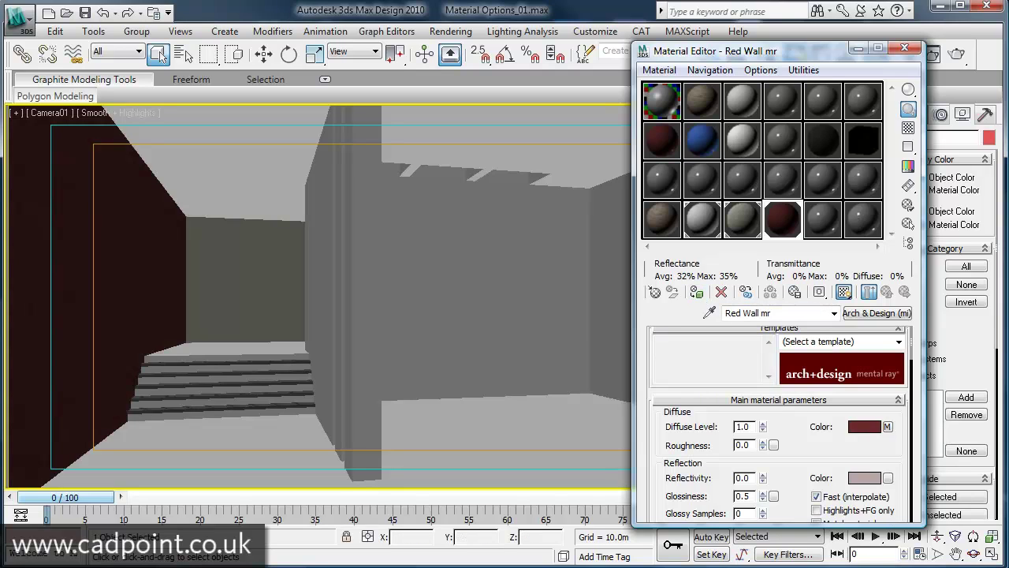
Step: Assign the Wood Floor mr material to the selected floor
left_click(661, 220)
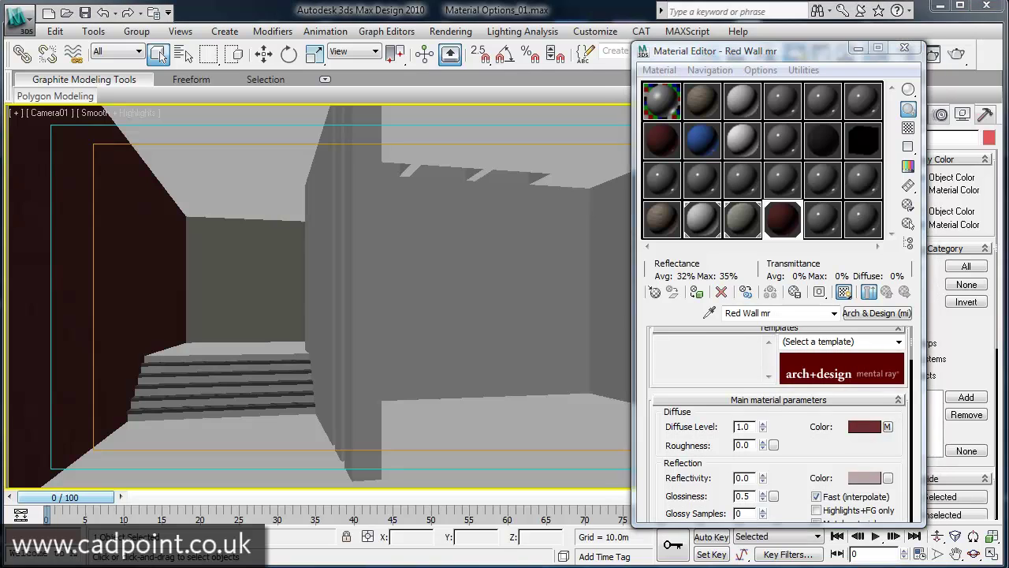
left_click(899, 353)
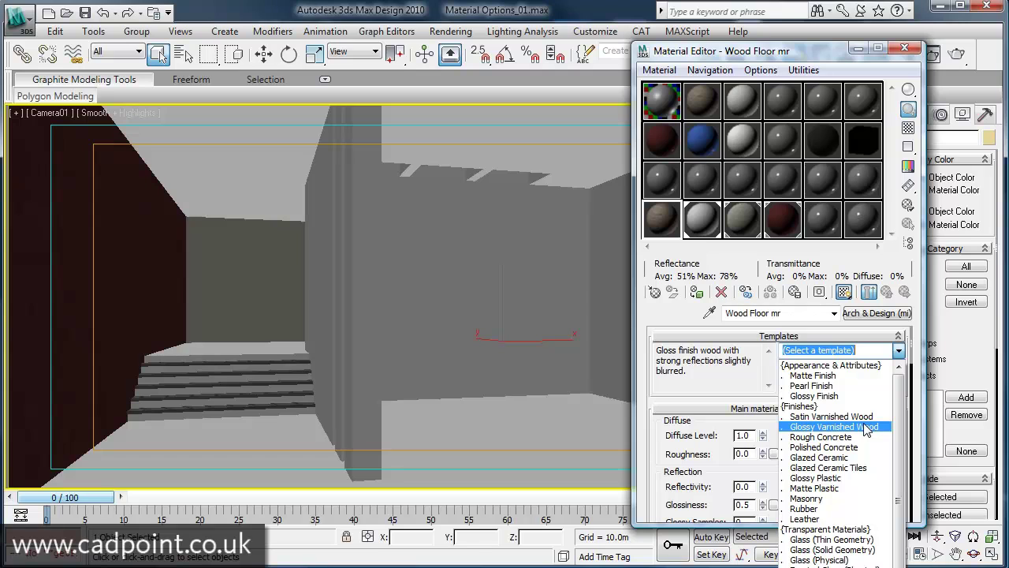
left_click(697, 294)
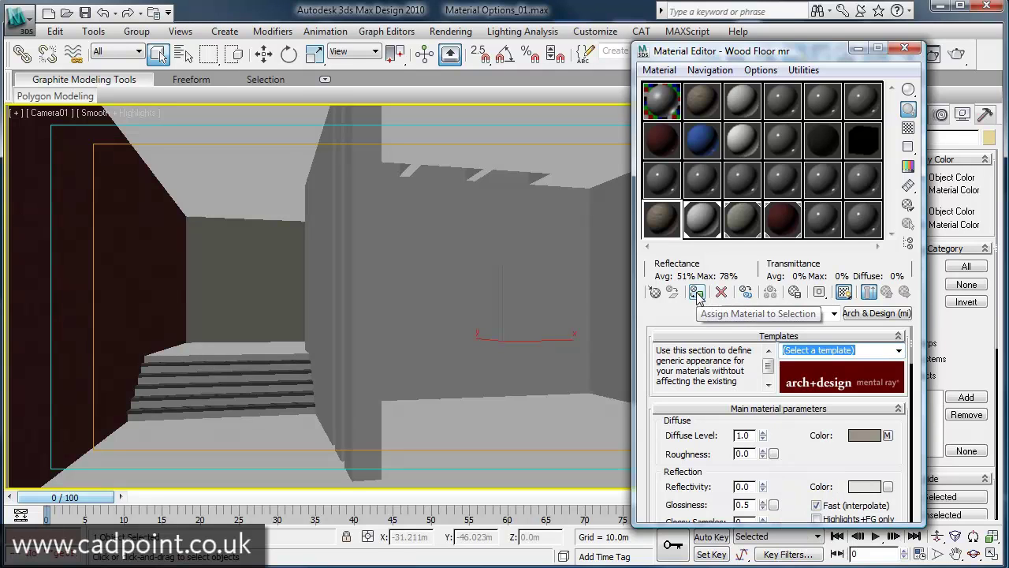
left_click(697, 293)
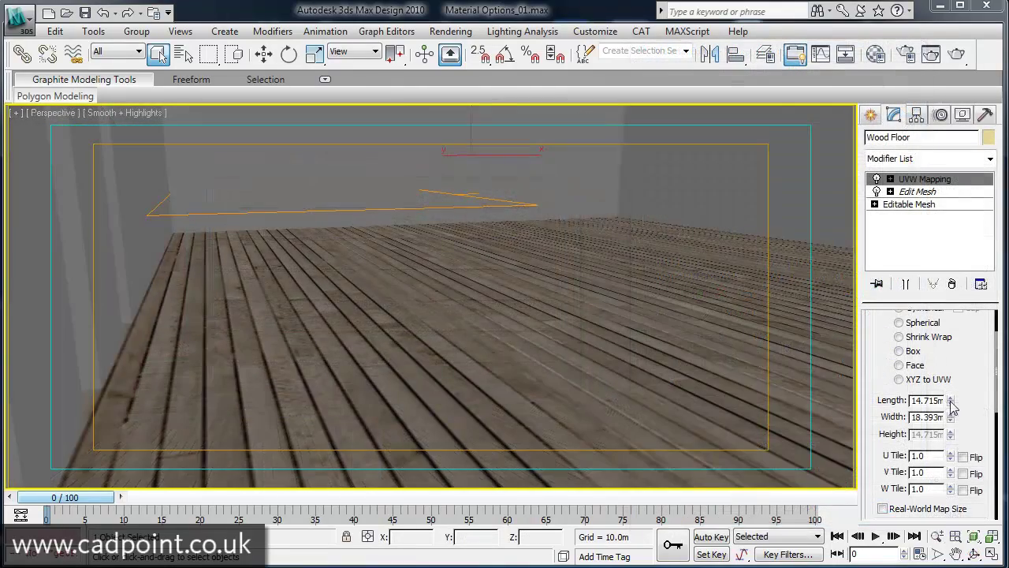
Step: Resize the Wood Floor UVW mapping to 16.716m length by 29.429m width
left_click_drag(951, 402, 946, 366)
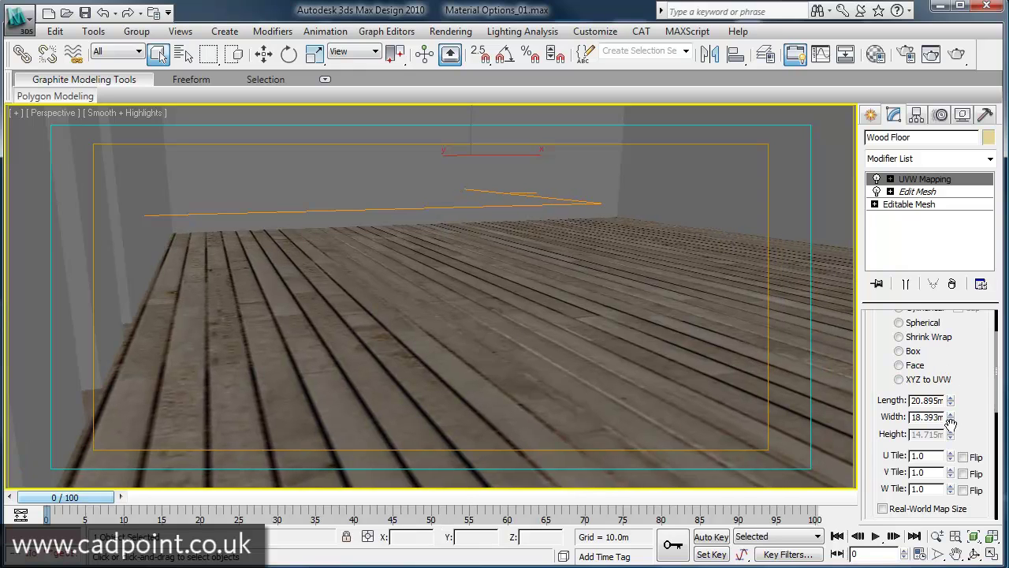
left_click_drag(951, 418, 951, 372)
left_click_drag(951, 416, 951, 403)
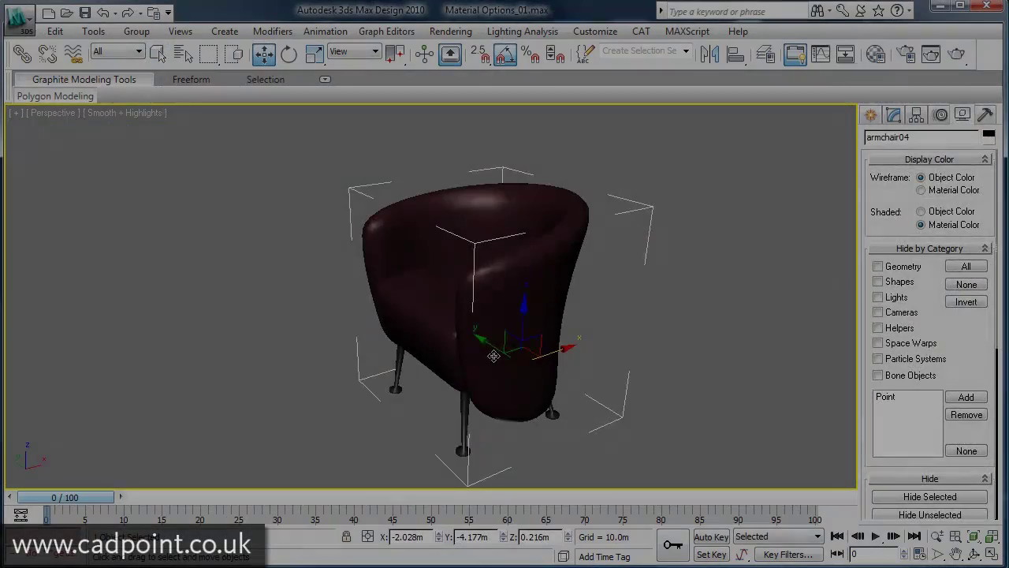
middle_click_drag(493, 356, 7, 358, "alt")
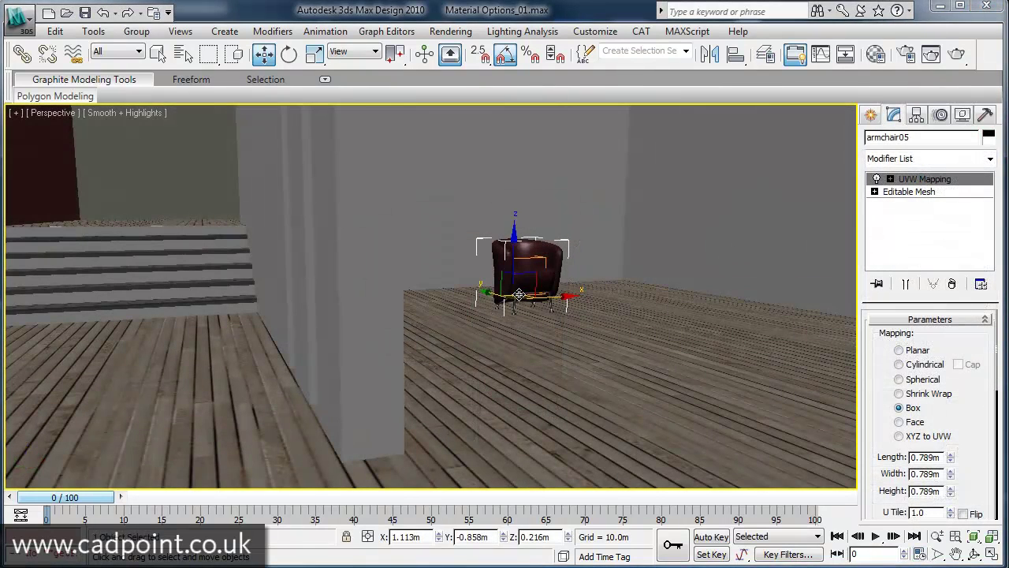
Step: Rotate the armchair -90° on Z and move it left beside the pillar
left_click_drag(519, 294, 499, 410)
key("e")
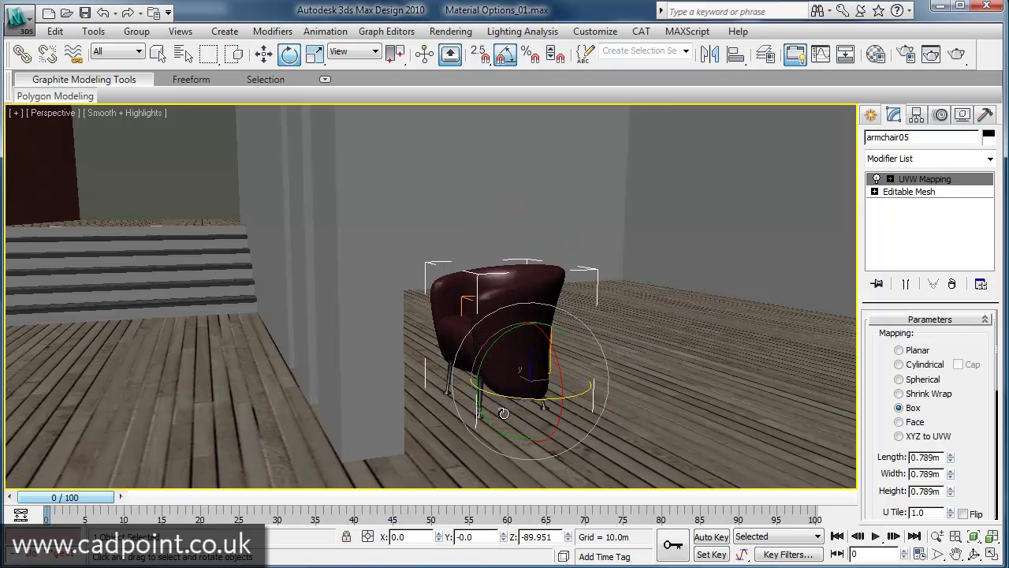
key("w")
left_click_drag(562, 389, 326, 412)
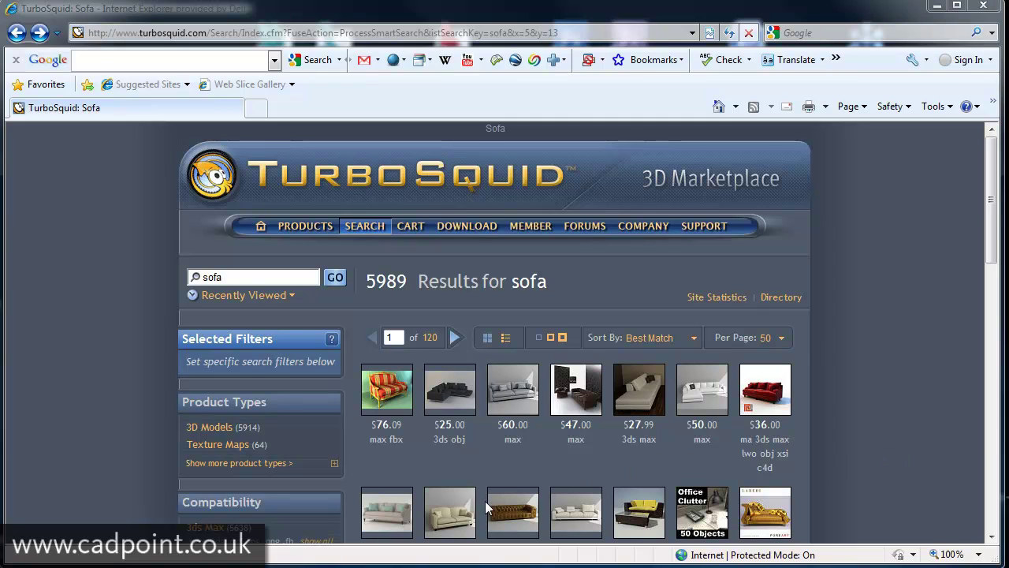
Step: Open the 3d loveseat model page and compare its wireframe and rendered previews
left_click(429, 524)
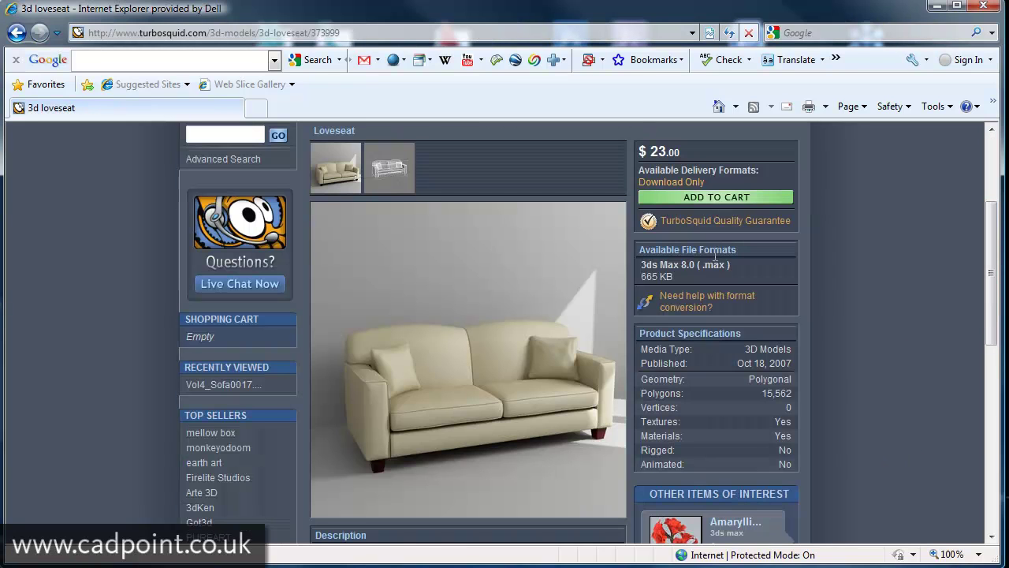
left_click(398, 187)
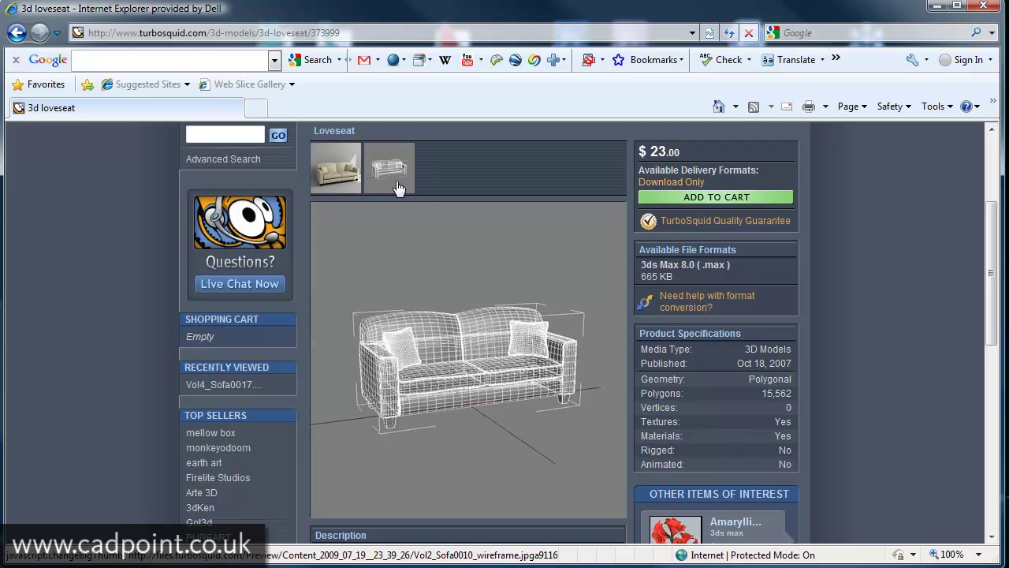
left_click(322, 185)
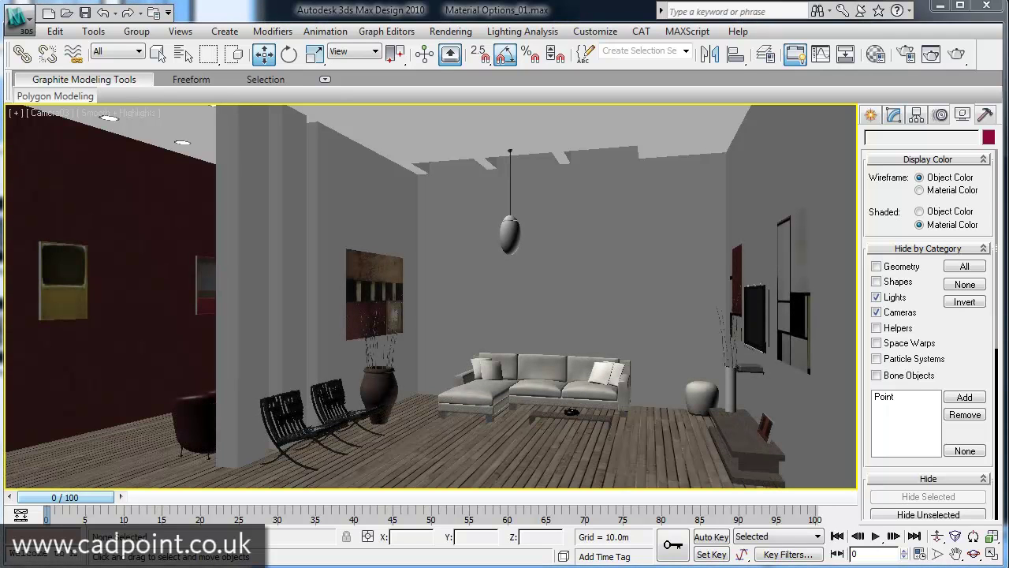
Step: Scrub the camera animation through the room from frame 0 to frame 100
left_click_drag(53, 502, 814, 514)
key("w")
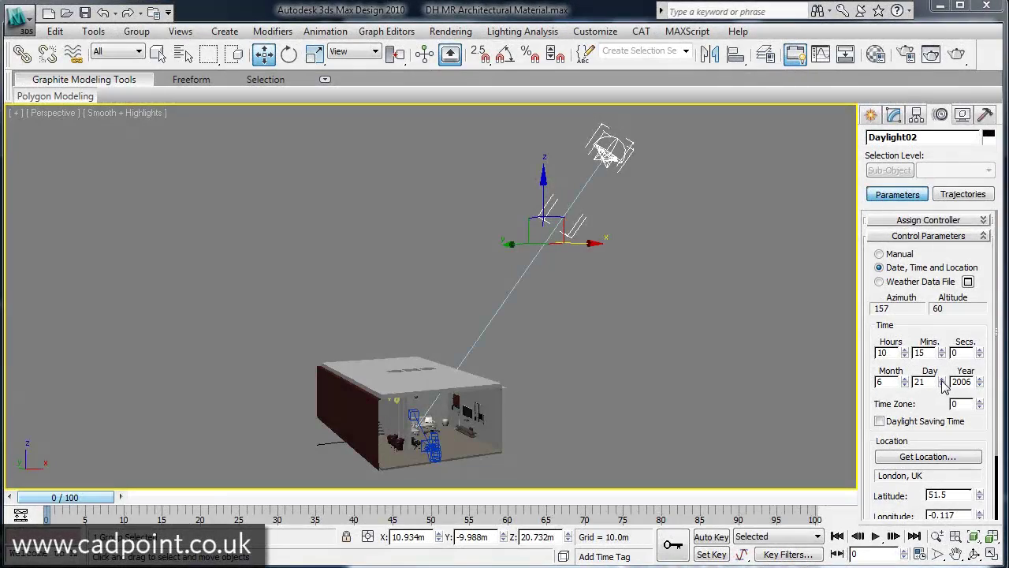
Step: Advance Daylight02 to 24 June 2006 at 14:15 and set its location to London, UK
left_click(942, 379)
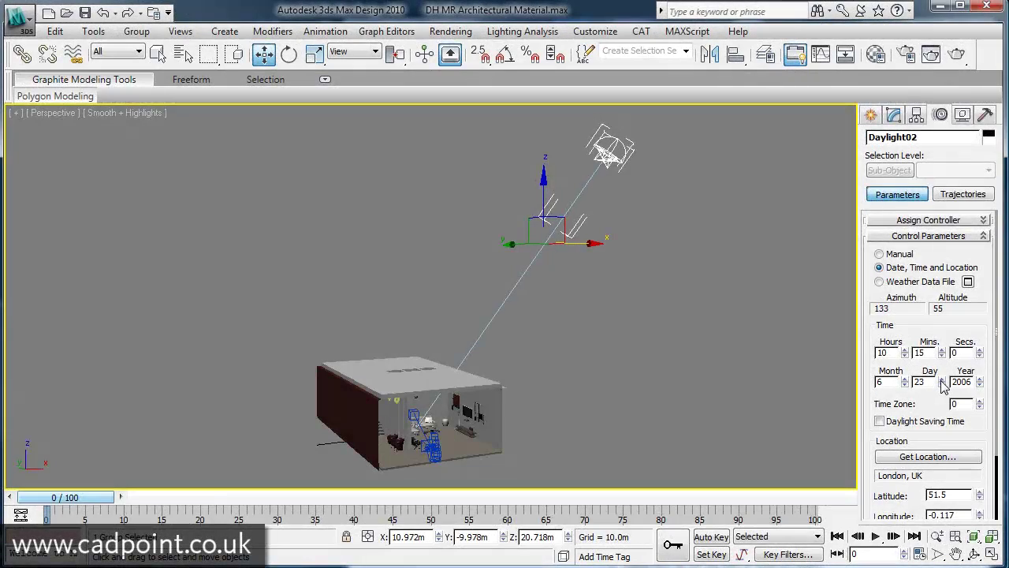
left_click(905, 350)
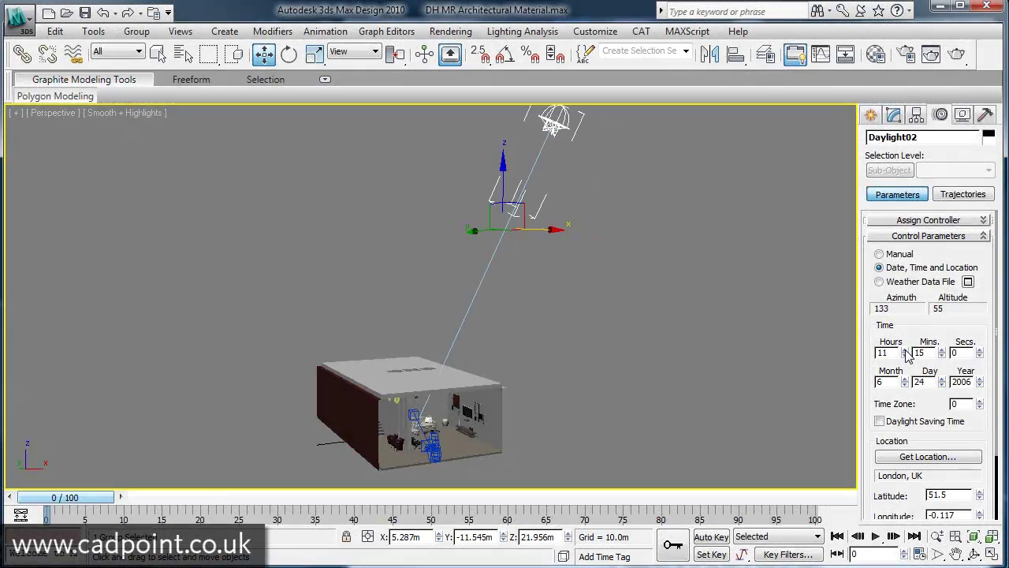
left_click(906, 350)
left_click(905, 350)
left_click(905, 351)
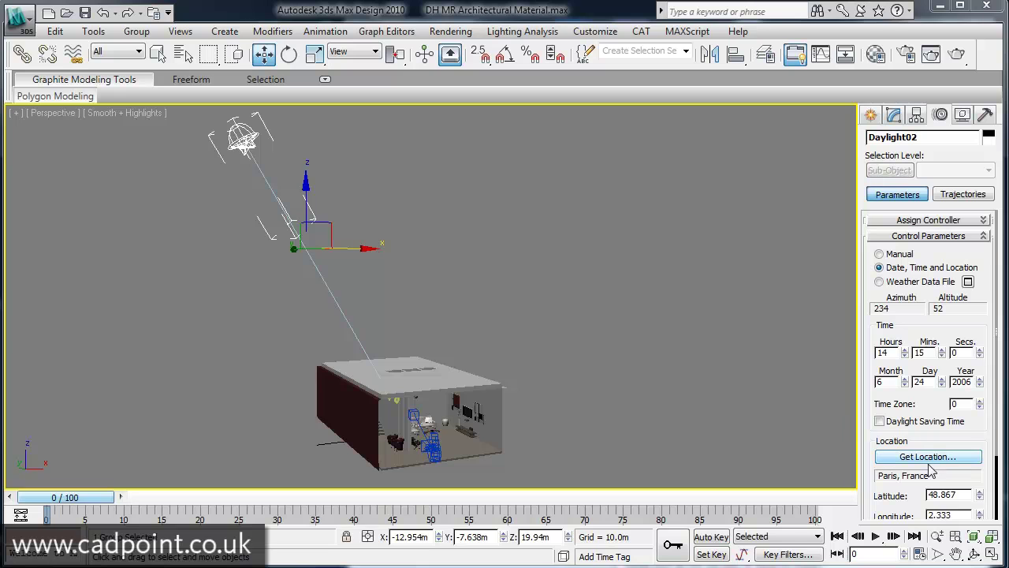
left_click(931, 458)
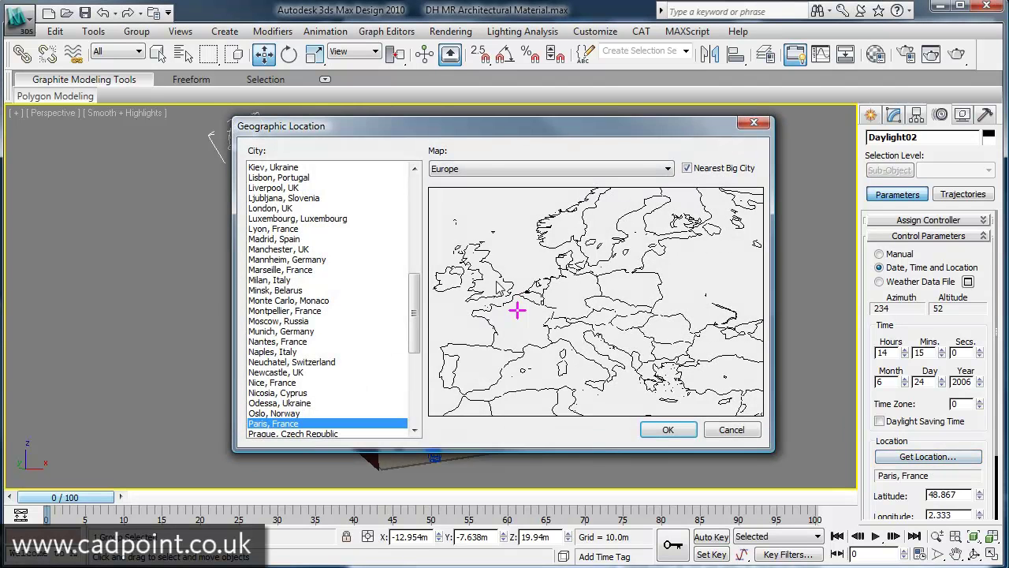
left_click(272, 208)
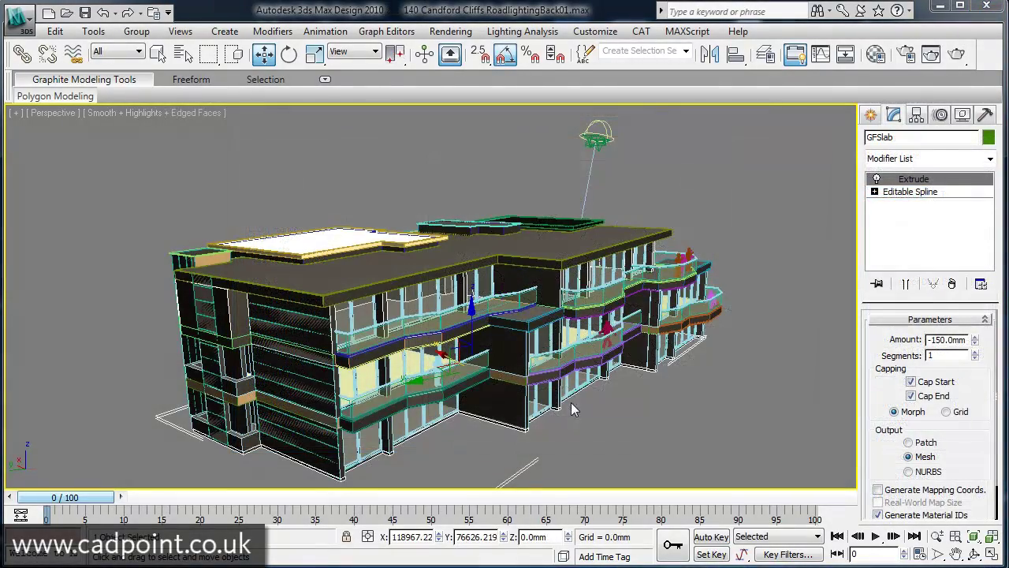
Step: Orbit the Perspective viewport round to a frontal view of the apartment building
middle_click_drag(550, 384, 424, 399, "alt")
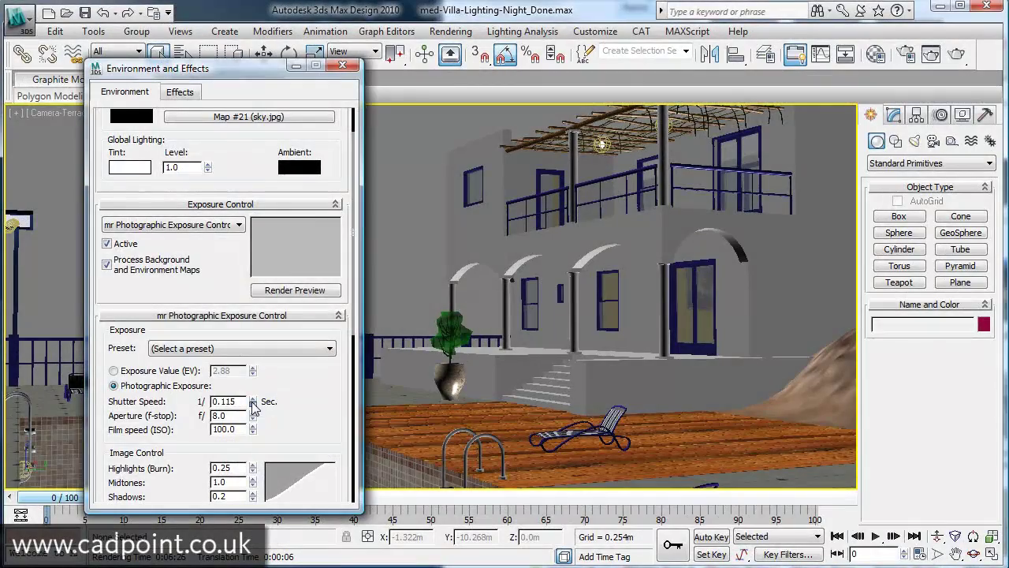
Step: Set mr Photographic Exposure shutter speed to 0.385 and aperture to f/6.48
left_click_drag(253, 403, 256, 387)
left_click(252, 413)
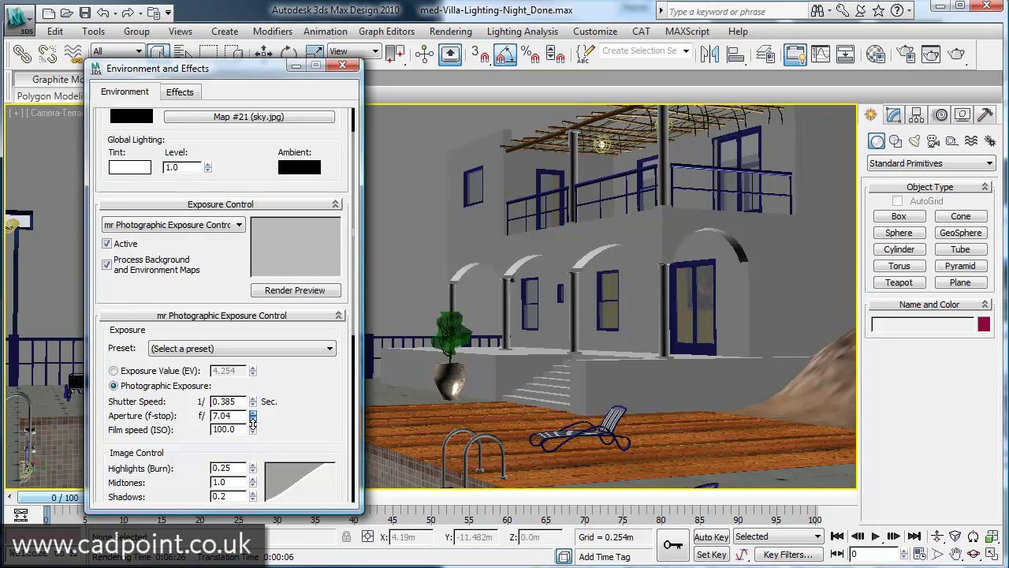
left_click_drag(252, 423, 302, 307)
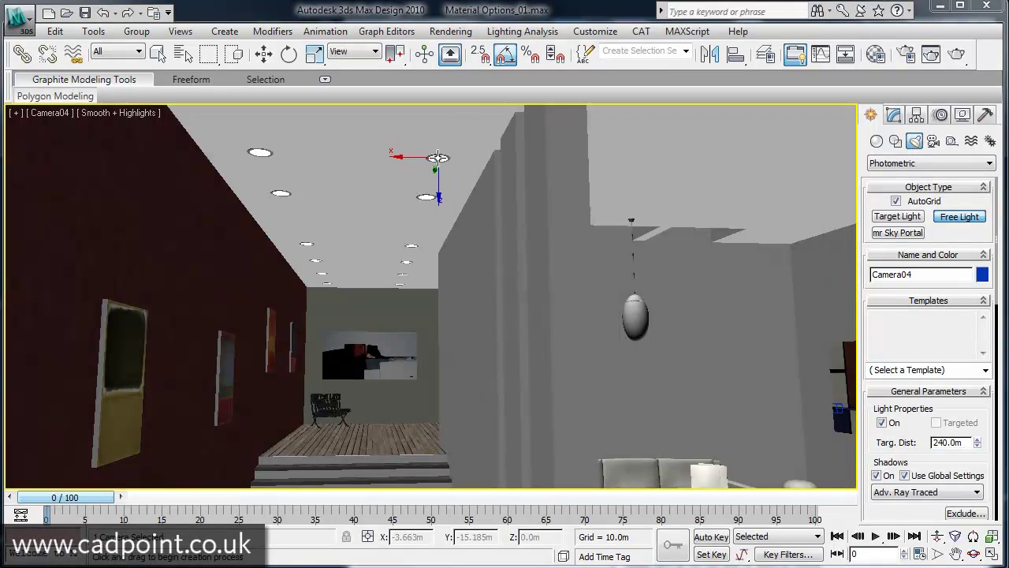
Step: Place free photometric lights at the ceiling downlights and fittings in the Camera04 view
left_click(438, 159)
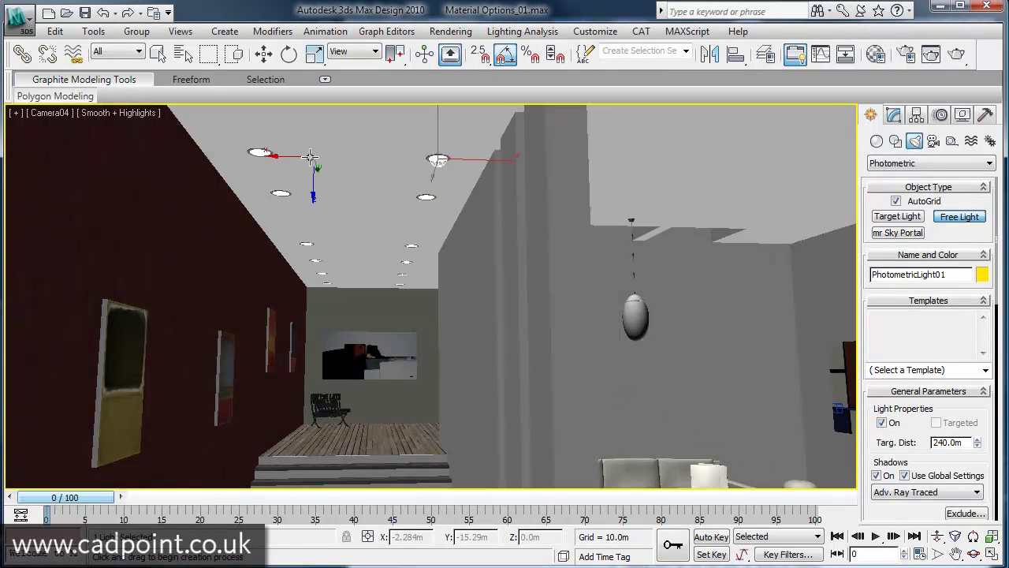
left_click(260, 155)
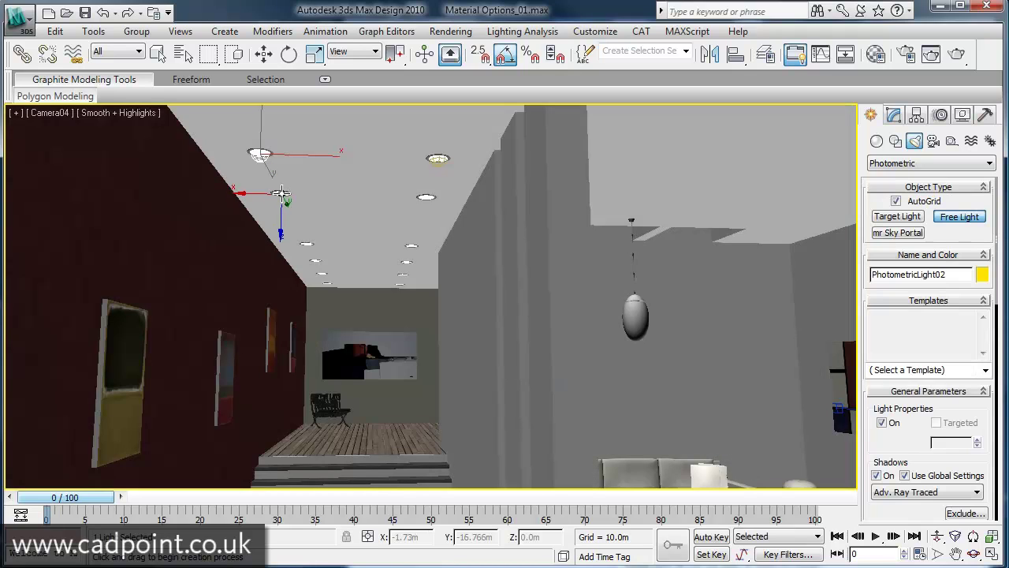
left_click(280, 193)
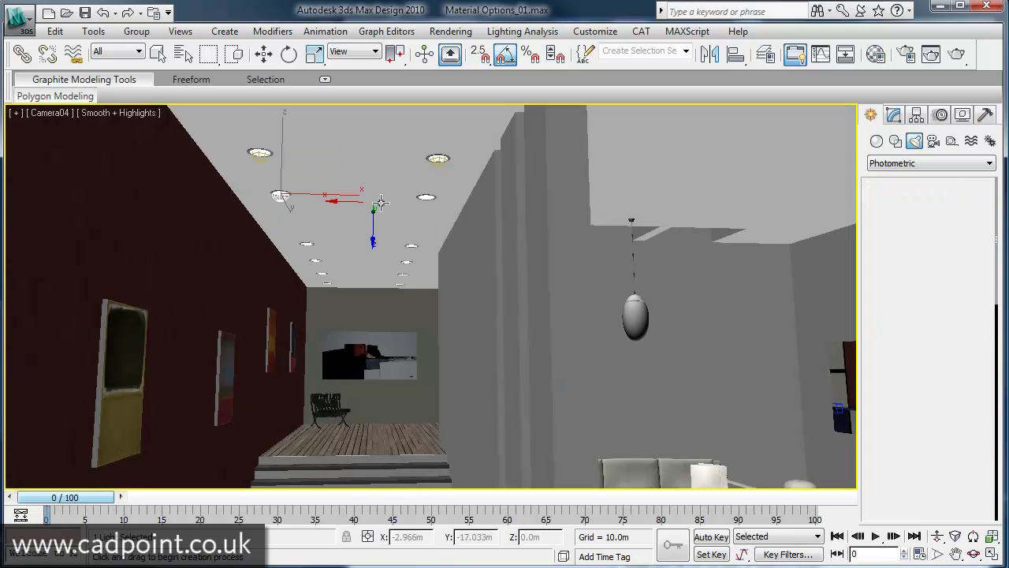
left_click(426, 197)
left_click(425, 197)
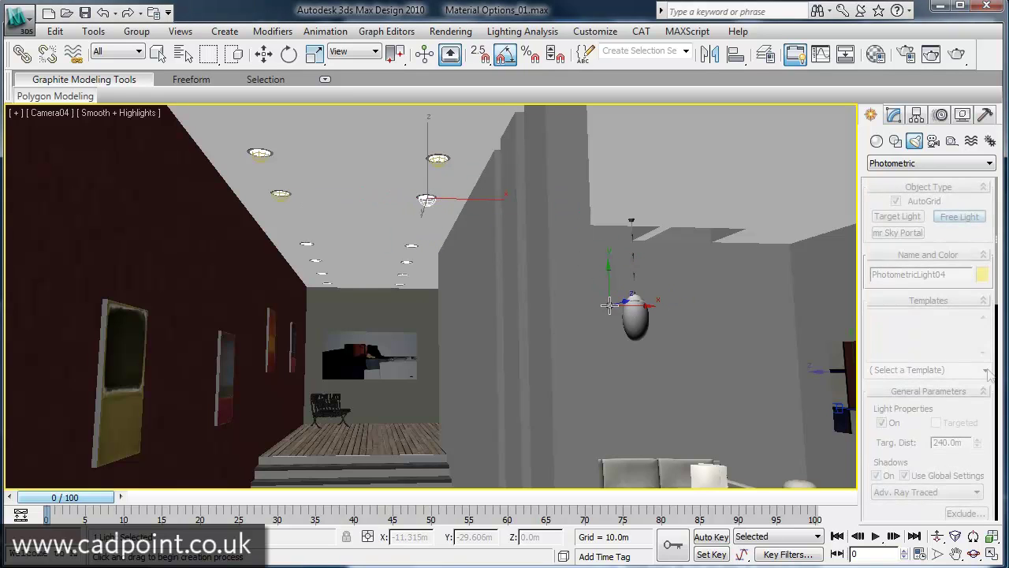
left_click(986, 370)
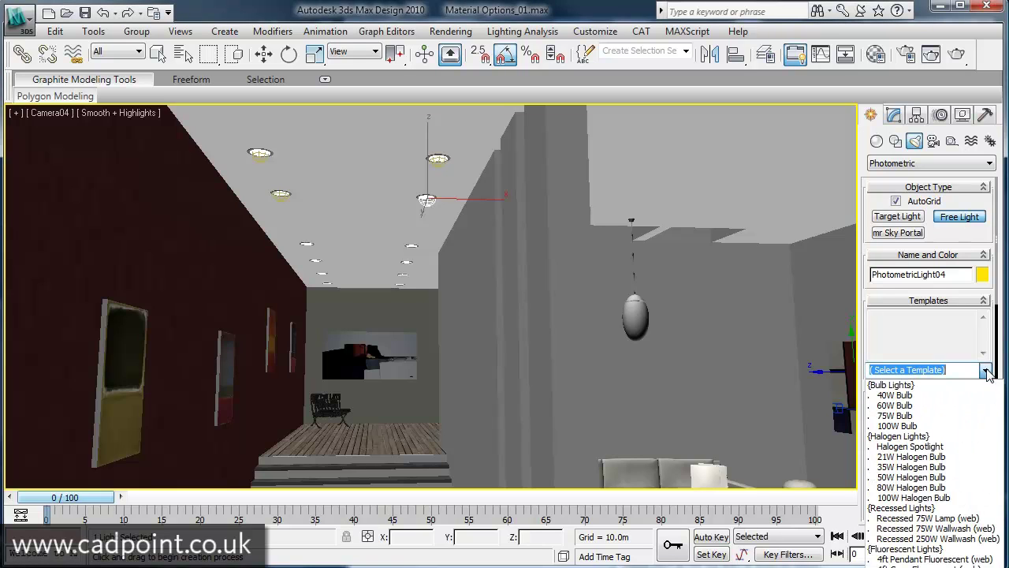
Step: Give the light the Recessed 75W Lamp (web) template with D65 Illuminant colour
left_click(973, 518)
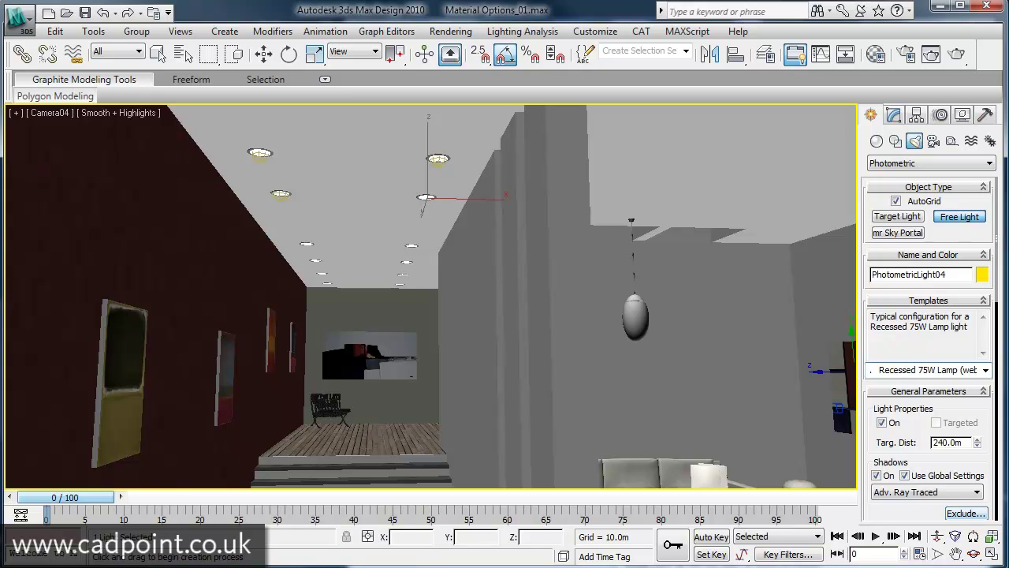
scroll(968, 246, "down", 10)
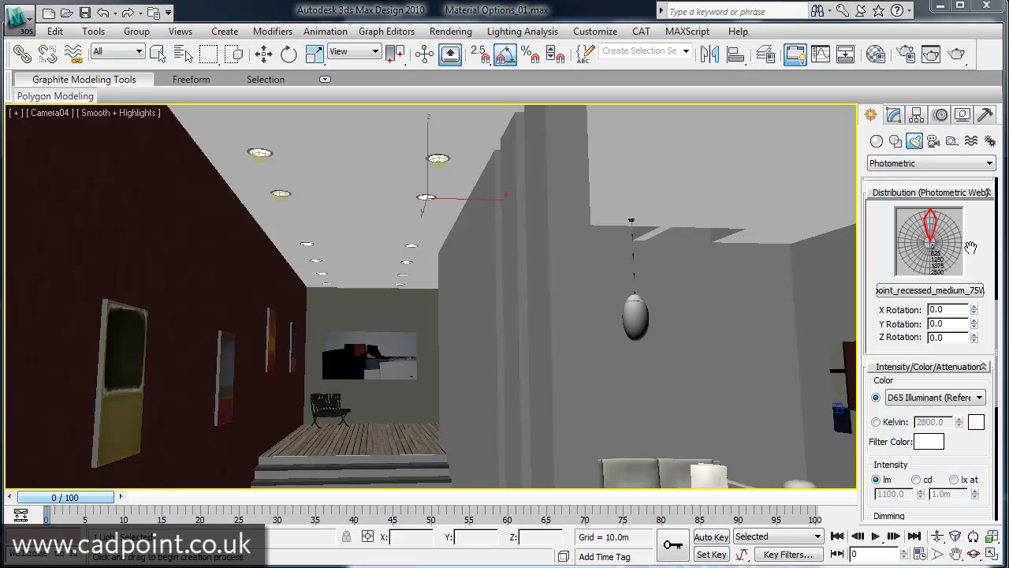
left_click(981, 399)
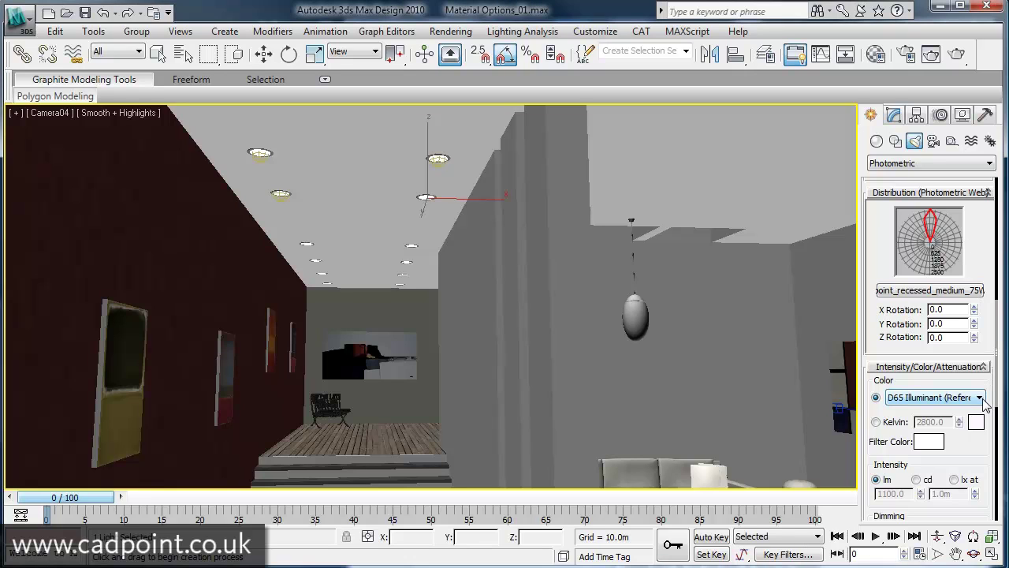
left_click(981, 398)
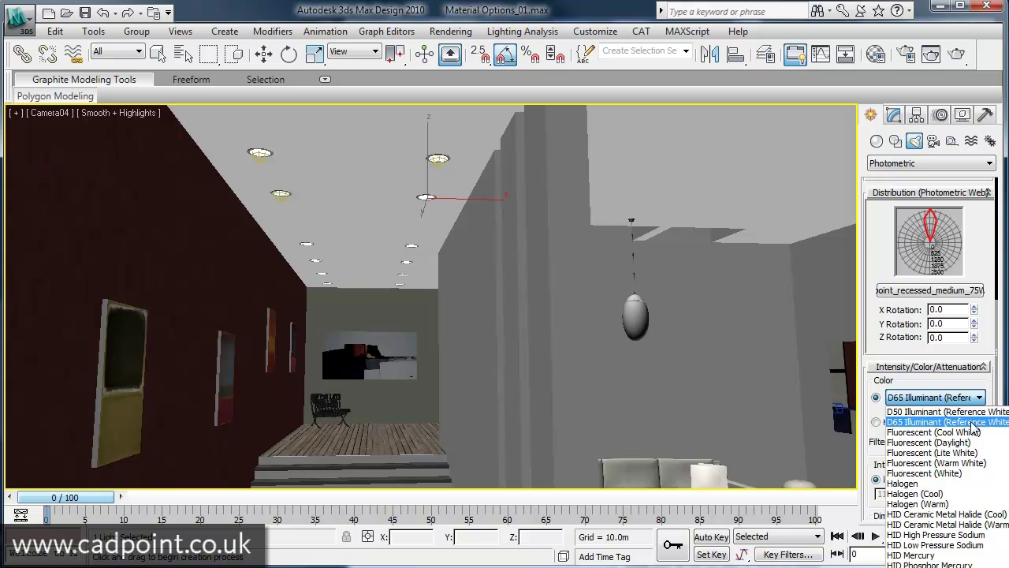
left_click(973, 426)
scroll(922, 410, "down", 5)
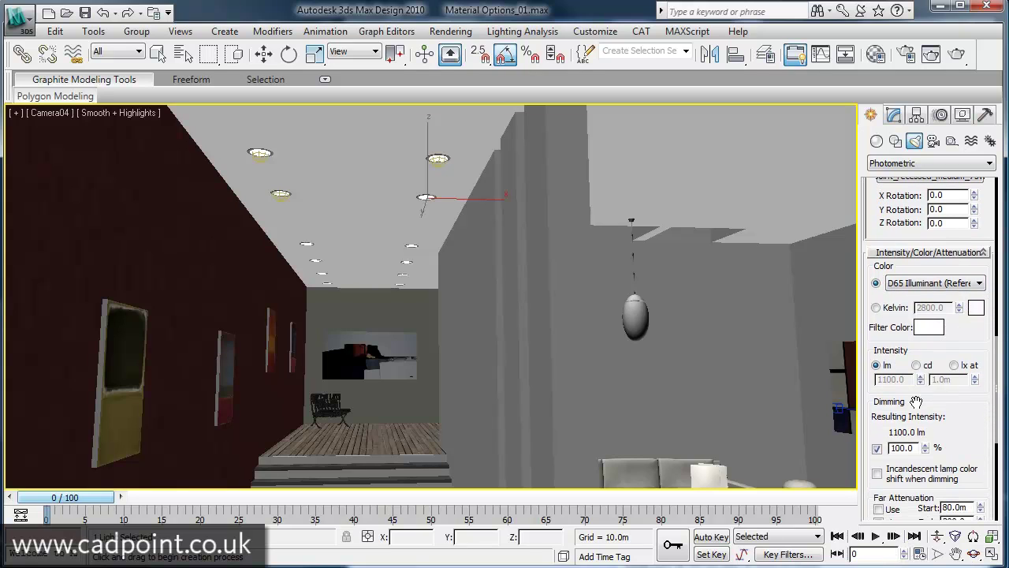